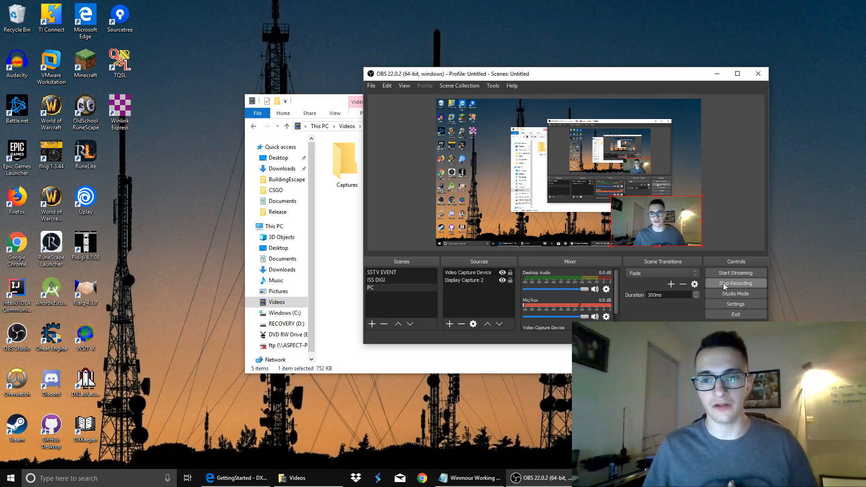
Minimize the OBS Studio window to reveal the Videos folder in File Explorer
{"action": "left_click", "coordinate": [713, 74]}
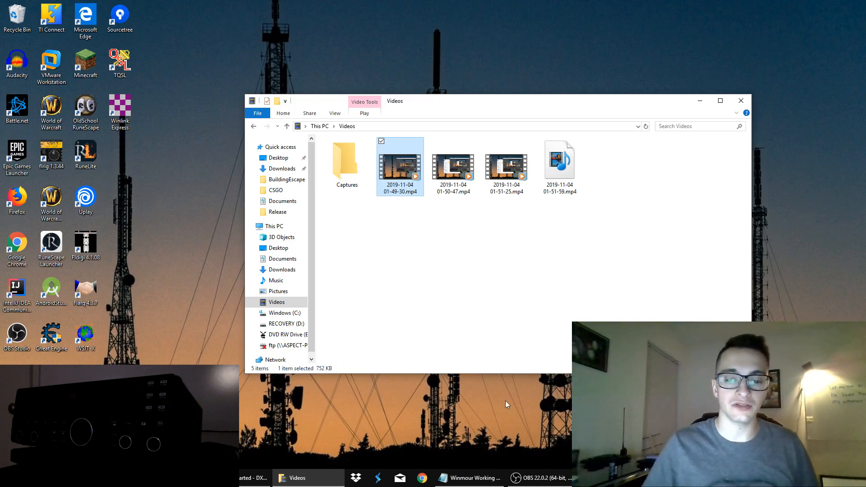
{"action": "left_click", "coordinate": [476, 478]}
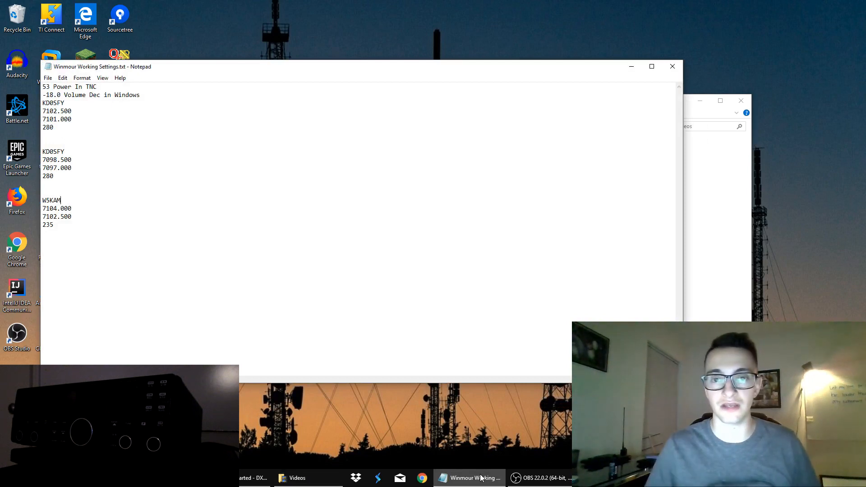
{"action": "left_click", "coordinate": [482, 477]}
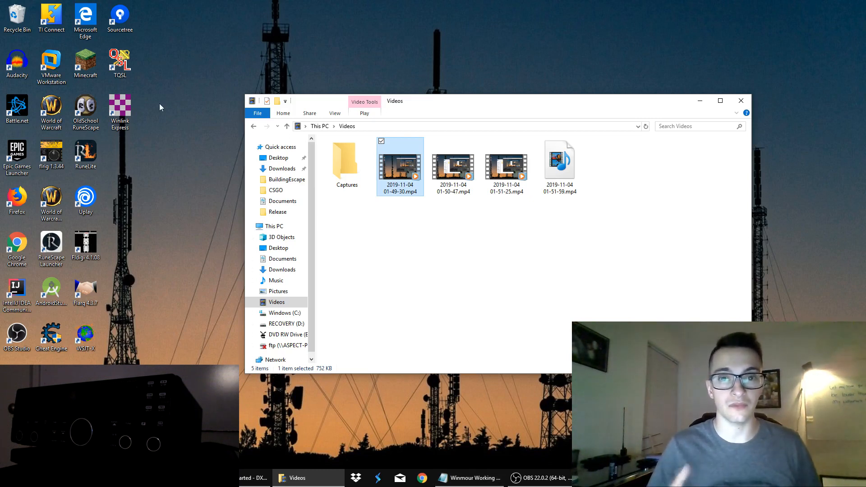
Launch Winlink Express, review the callsign setup properties, and cancel out without saving
{"action": "left_click", "coordinate": [128, 110]}
{"action": "double_click", "coordinate": [128, 110]}
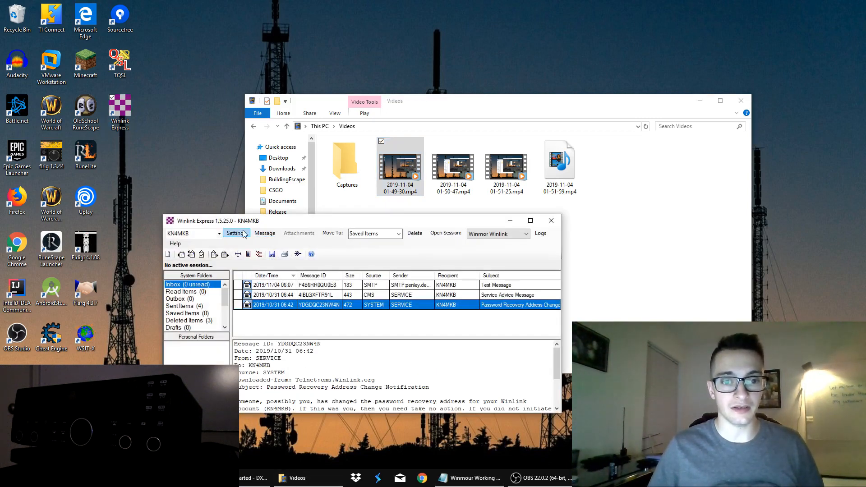
{"action": "left_click", "coordinate": [237, 233]}
{"action": "left_click", "coordinate": [264, 246]}
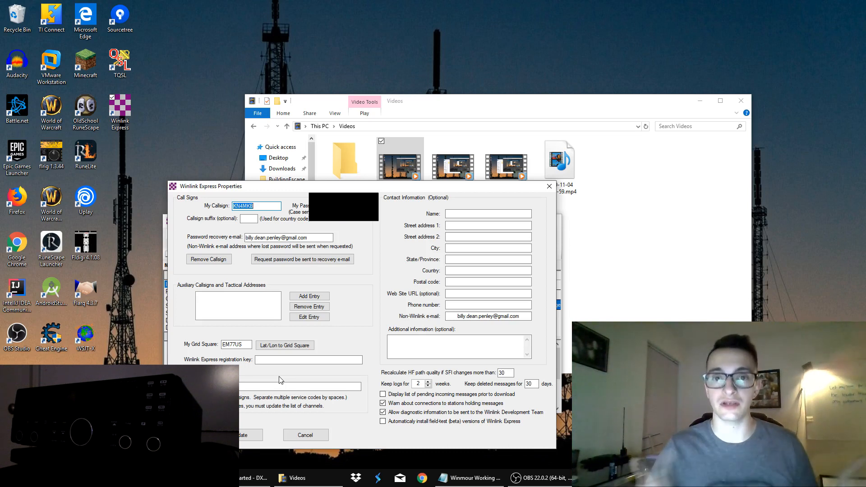
{"action": "left_click", "coordinate": [301, 435]}
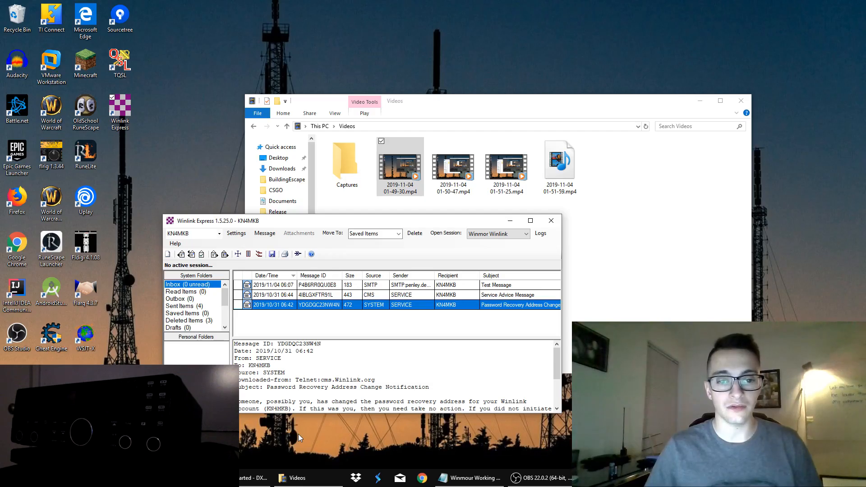
Maximize the window, review Settings > Preferences without changes, and dismiss the Settings menu
{"action": "double_click", "coordinate": [430, 223]}
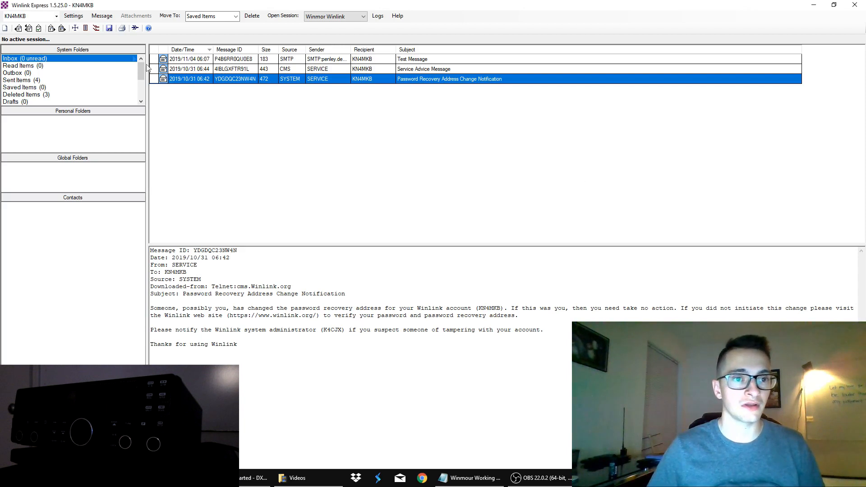
{"action": "left_click", "coordinate": [74, 15]}
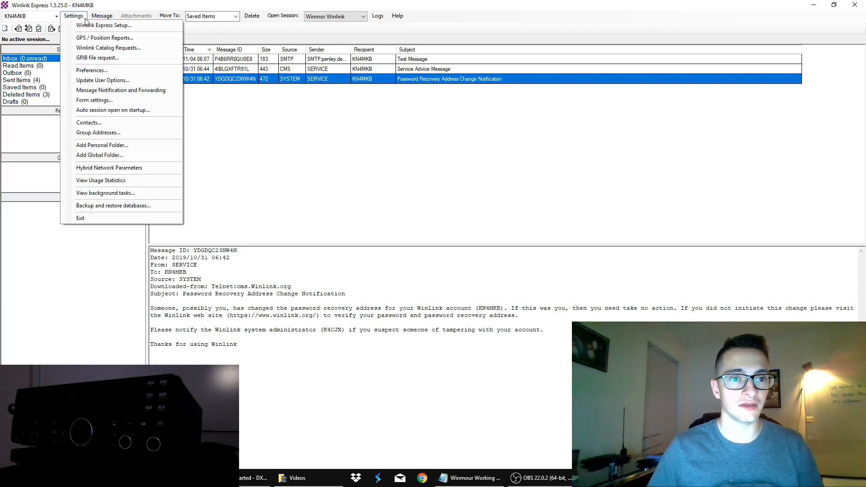
{"action": "left_click", "coordinate": [142, 70]}
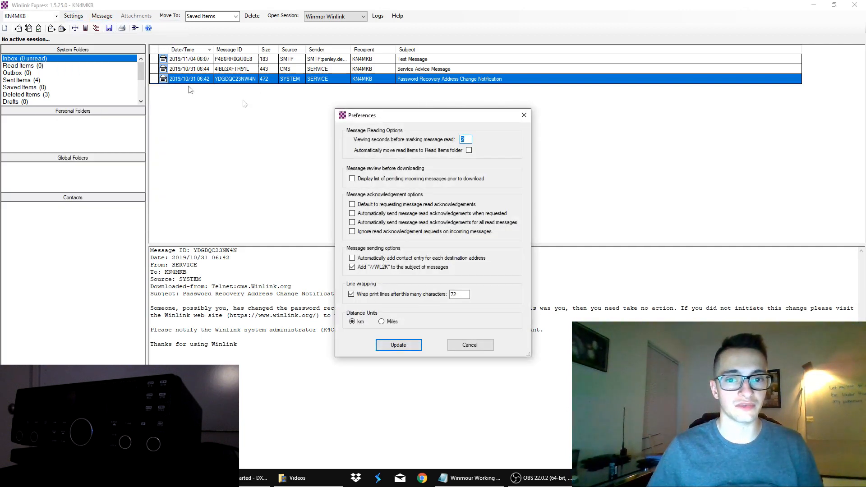
{"action": "left_click", "coordinate": [526, 116]}
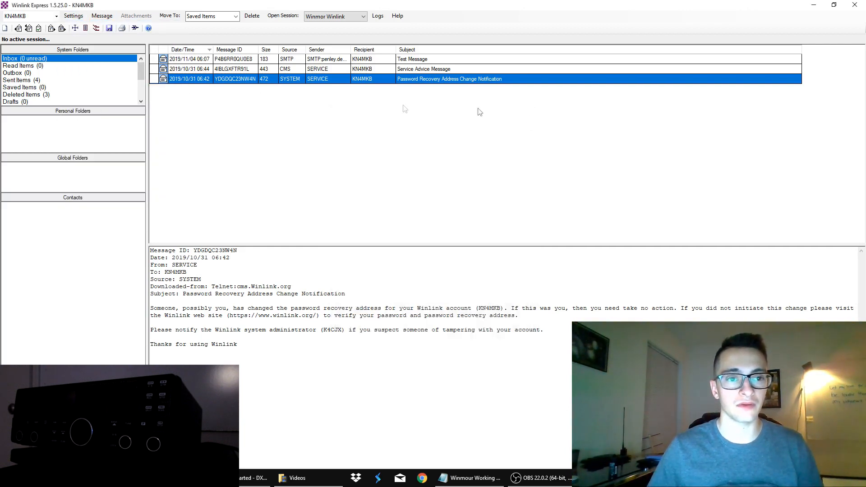
{"action": "left_click", "coordinate": [73, 15]}
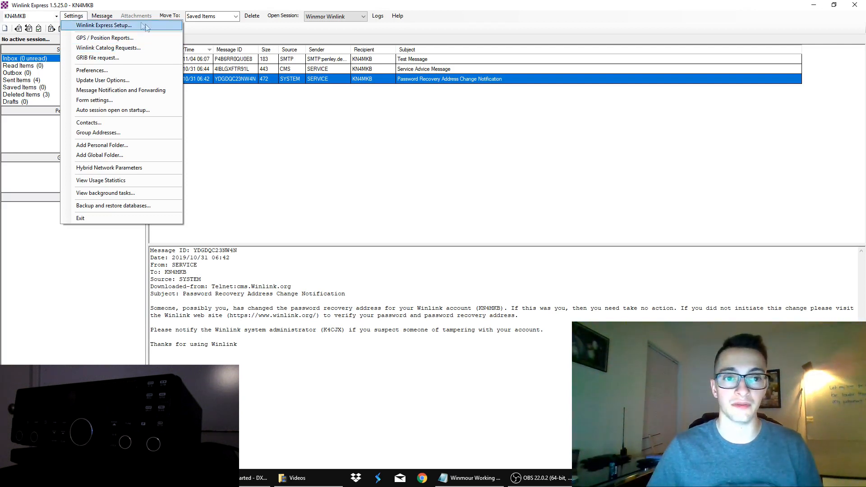
{"action": "left_click", "coordinate": [314, 112]}
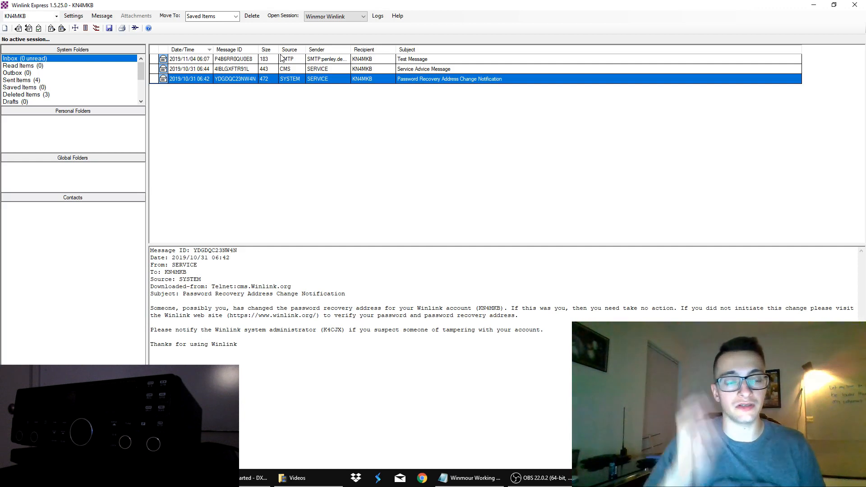
Attempt a Telnet P2P session, dismiss the missing-station warning, and close it
{"action": "left_click", "coordinate": [362, 16]}
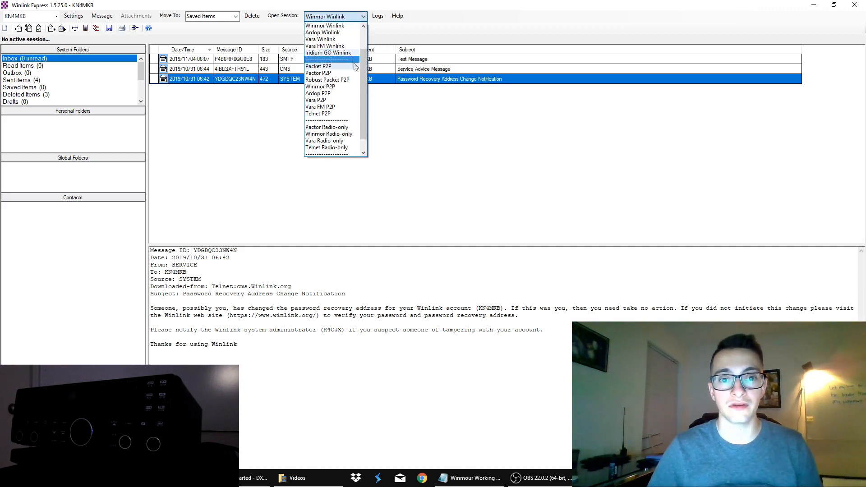
{"action": "left_click_drag", "start_coordinate": [364, 75], "coordinate": [363, 93]}
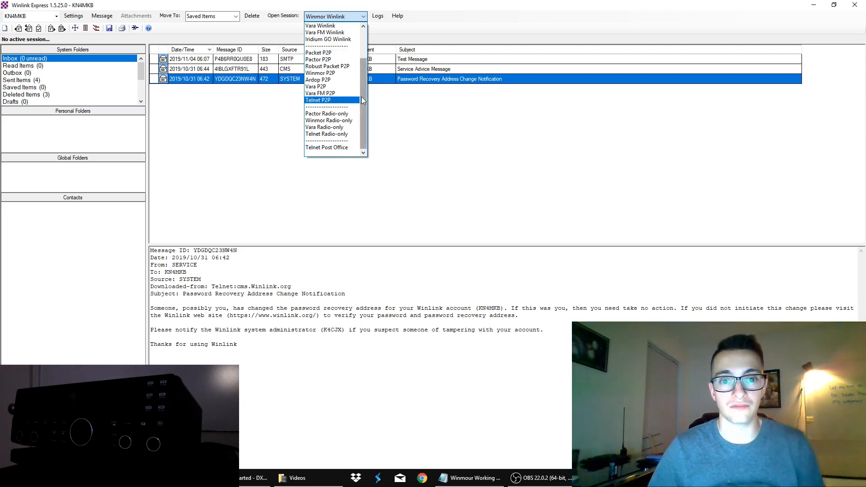
{"action": "left_click_drag", "start_coordinate": [364, 102], "coordinate": [369, 57]}
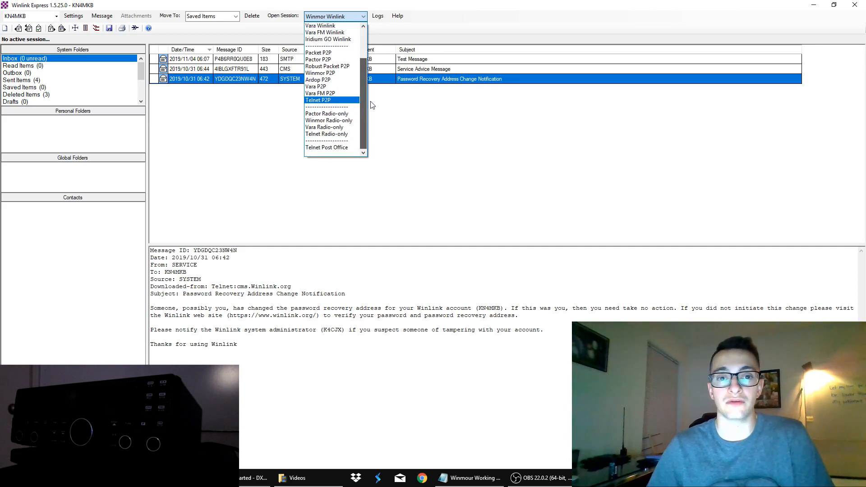
{"action": "key", "text": "Return"}
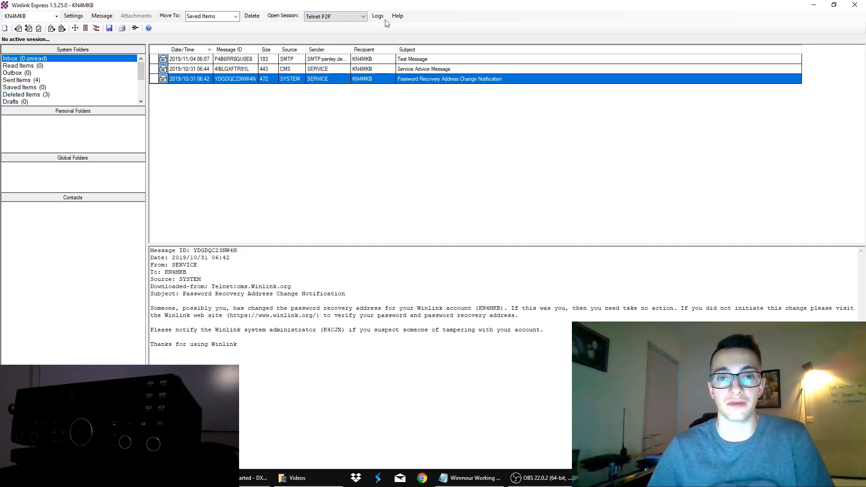
{"action": "left_click", "coordinate": [283, 16]}
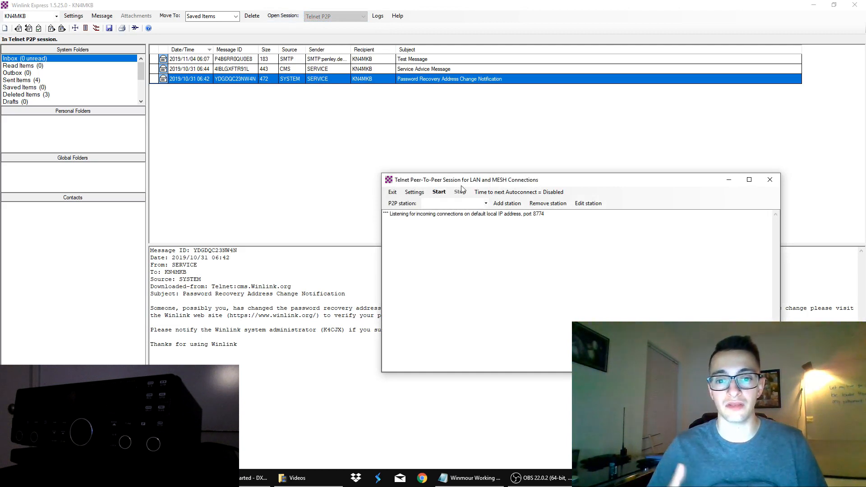
{"action": "left_click", "coordinate": [440, 192]}
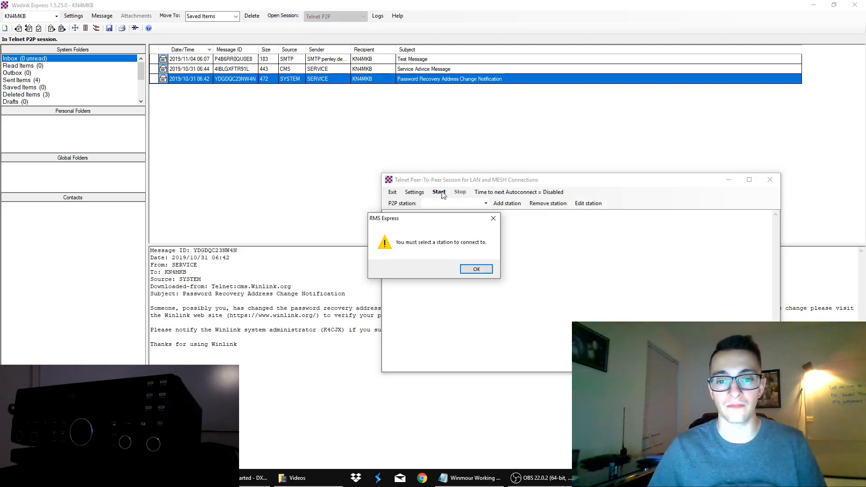
{"action": "left_click", "coordinate": [475, 270]}
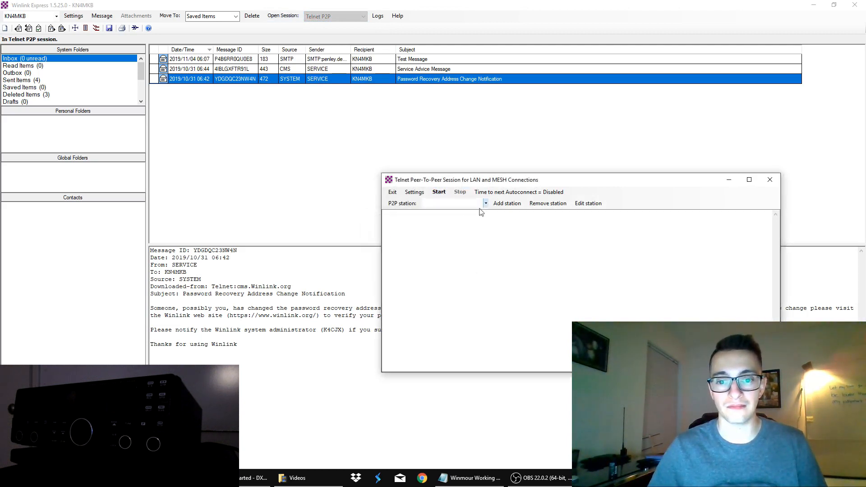
{"action": "left_click", "coordinate": [776, 182]}
Run a Telnet Winlink session to the server, exchanging no messages, and close it
{"action": "left_click", "coordinate": [335, 16]}
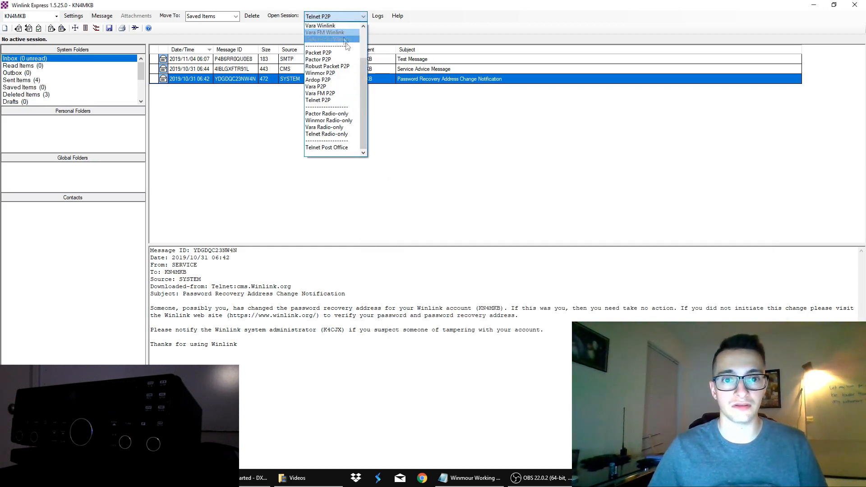
{"action": "scroll", "coordinate": [360, 62], "scroll_direction": "up", "scroll_amount": 5}
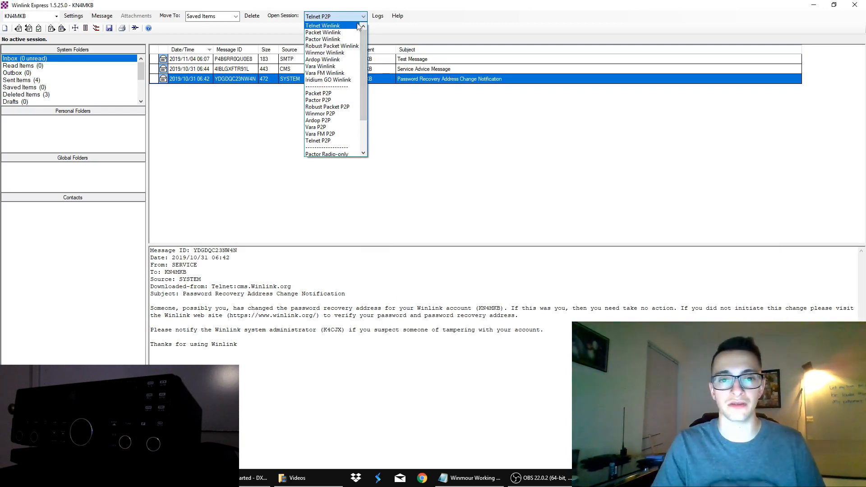
{"action": "left_click", "coordinate": [352, 26]}
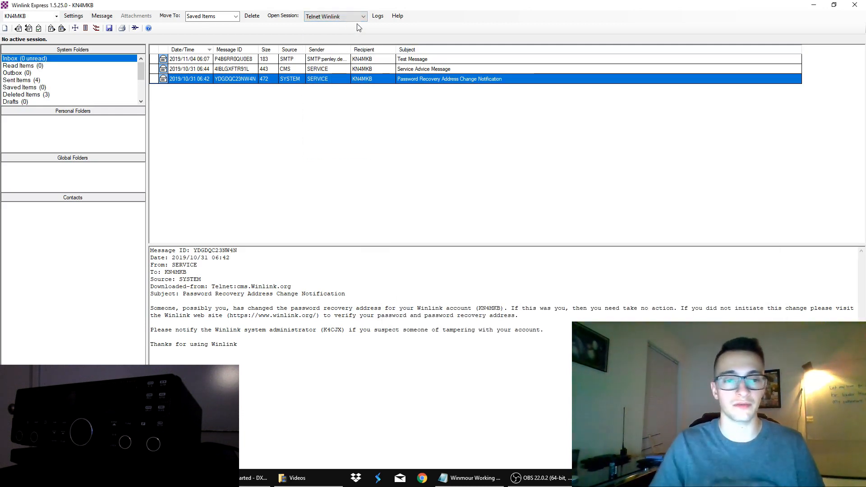
{"action": "left_click", "coordinate": [283, 16]}
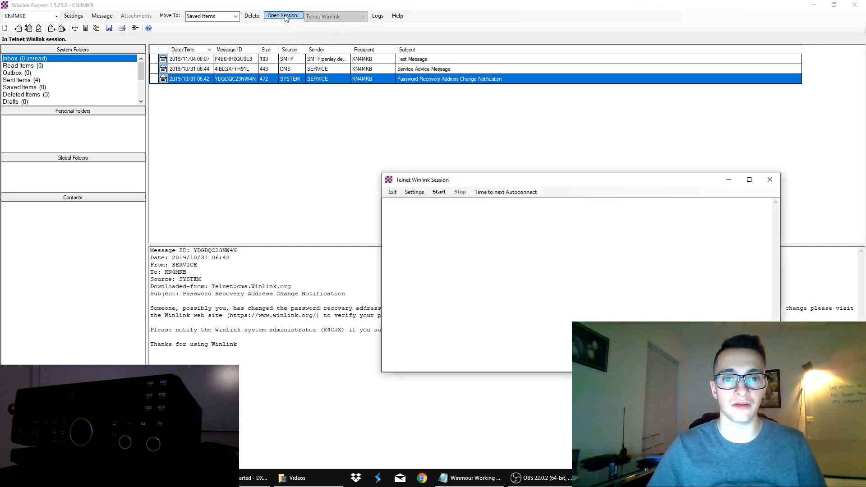
{"action": "left_click", "coordinate": [439, 192]}
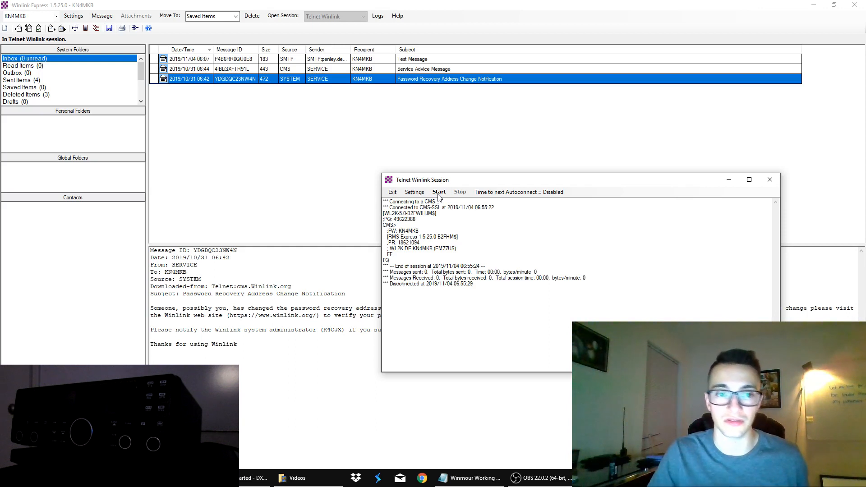
{"action": "left_click", "coordinate": [773, 182]}
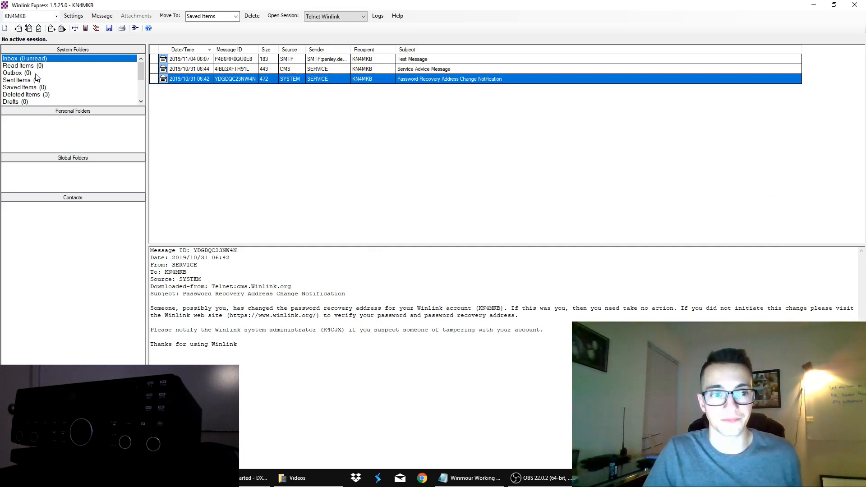
Start composing a new blank Winlink message
{"action": "left_click", "coordinate": [5, 28]}
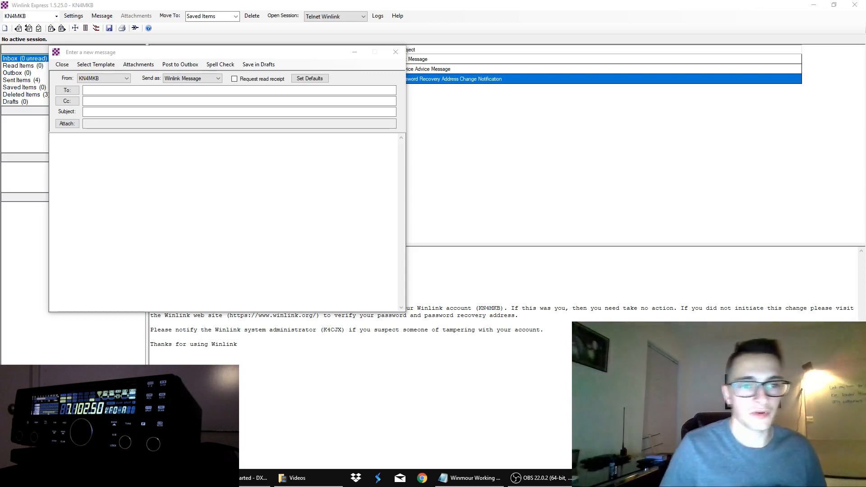
Address the Gmail recipient, subject 'Radio Test', body 'Tesing The Radio', post to outbox and view it
{"action": "left_click", "coordinate": [318, 91]}
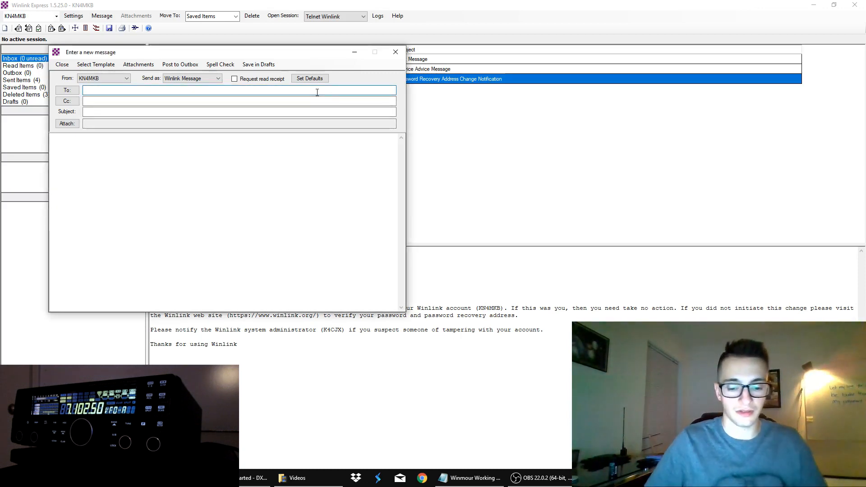
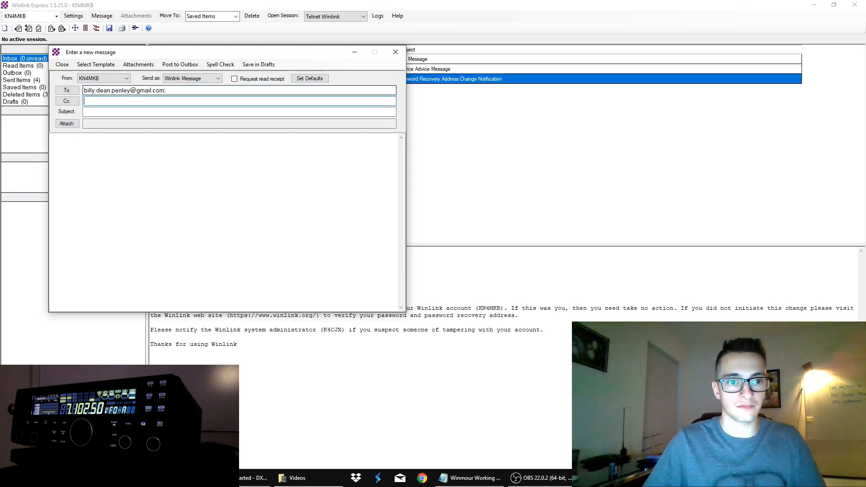
{"action": "key", "text": "Tab"}
{"action": "type", "text": "Radio Tes"}
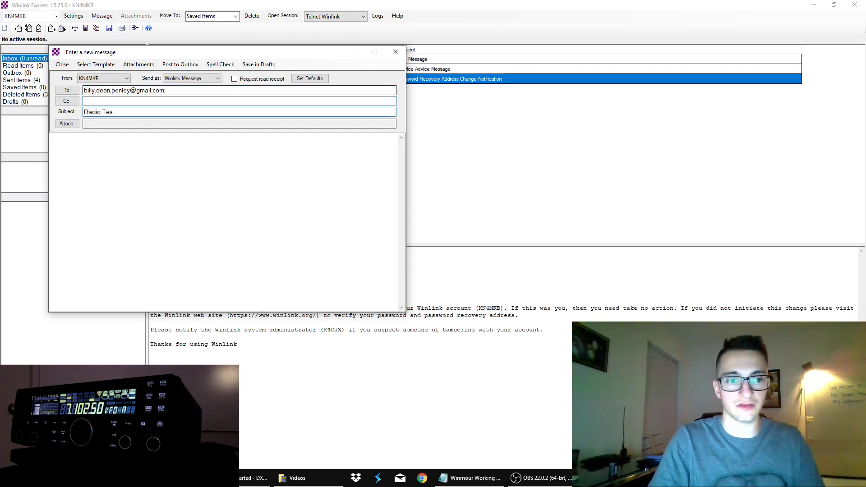
{"action": "type", "text": "t"}
{"action": "key", "text": "Tab"}
{"action": "type", "text": "Tesing The Radio"}
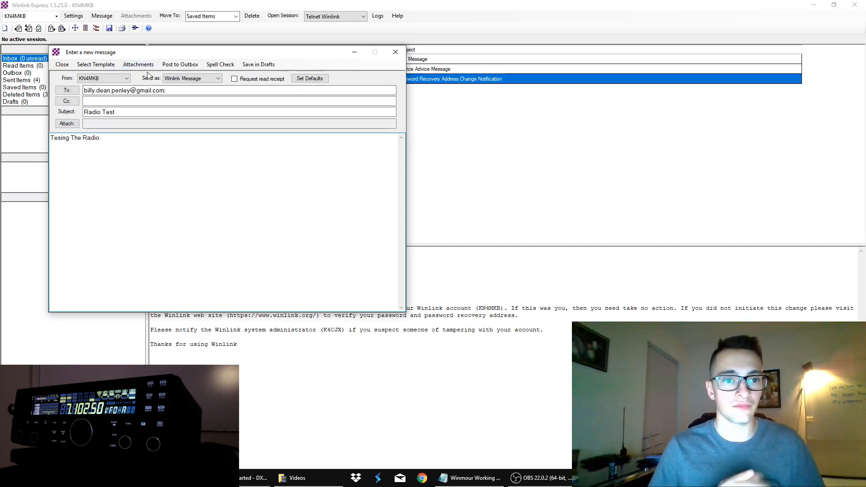
{"action": "left_click", "coordinate": [172, 65]}
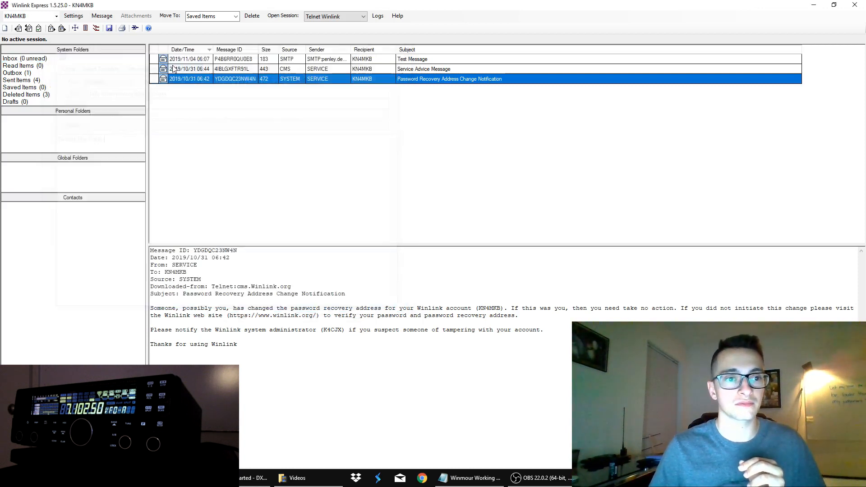
{"action": "left_click", "coordinate": [31, 73]}
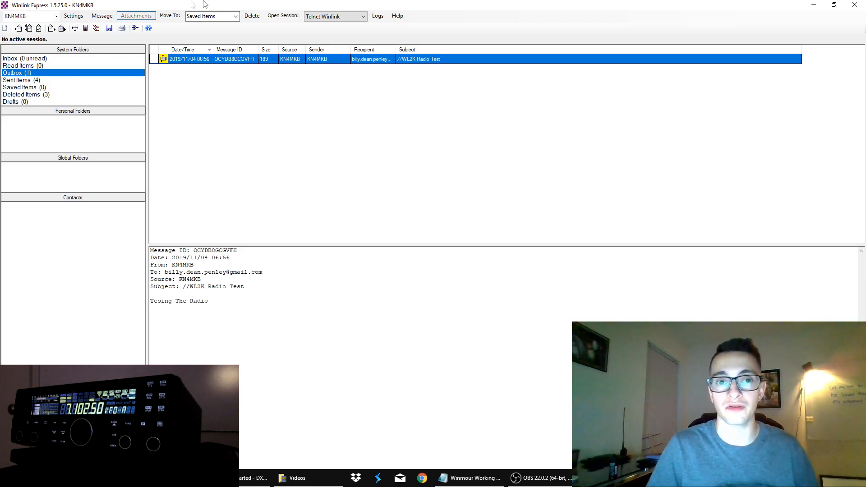
Attempt a Telnet Winlink send, which fails without internet, and close the session
{"action": "left_click", "coordinate": [281, 15]}
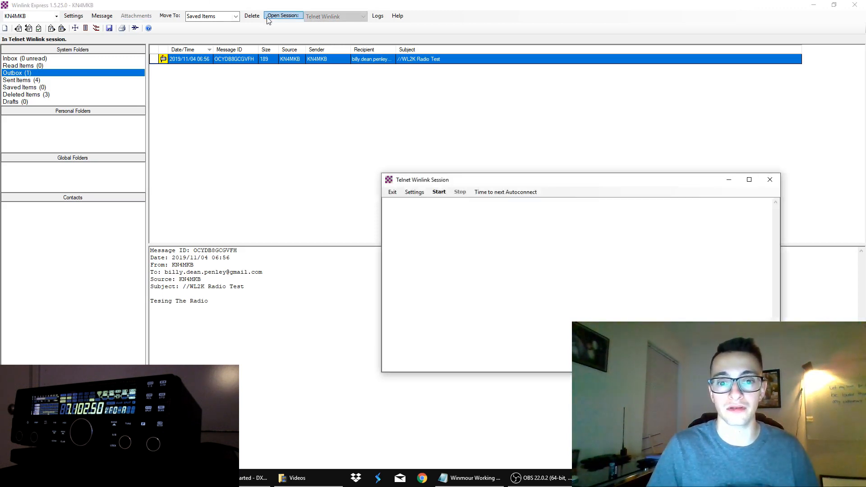
{"action": "left_click", "coordinate": [440, 192]}
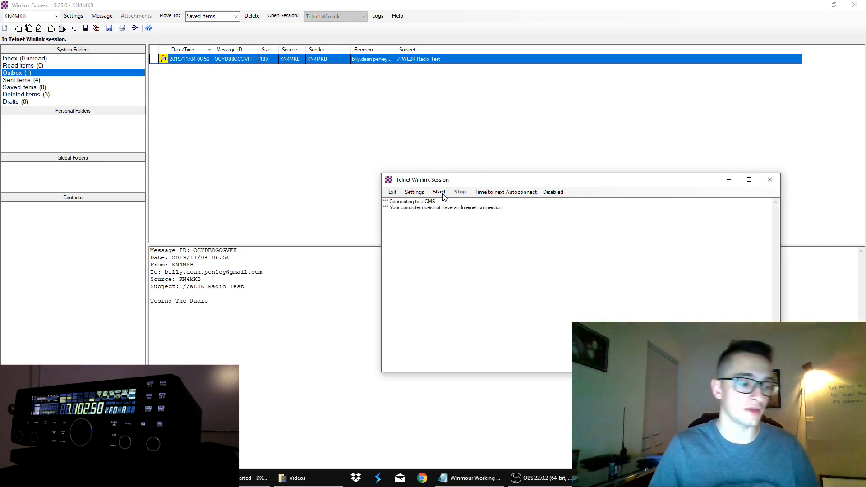
{"action": "left_click", "coordinate": [770, 182]}
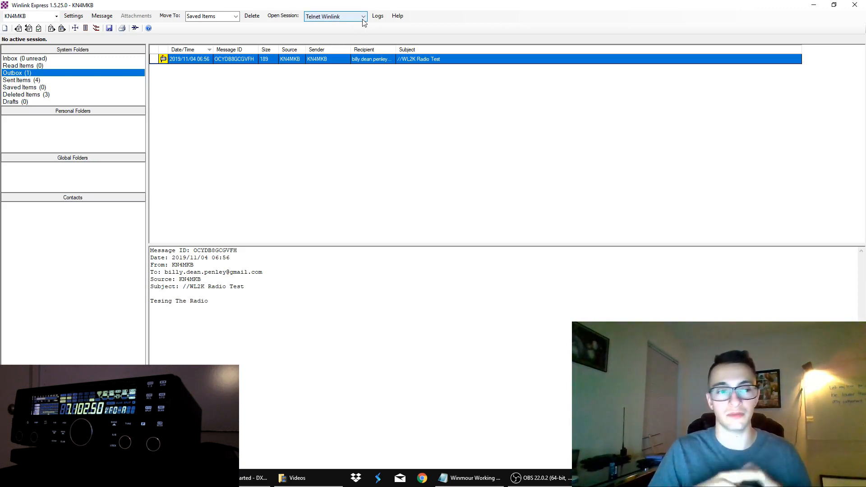
Select Winmor Winlink as the session type
{"action": "left_click", "coordinate": [364, 16]}
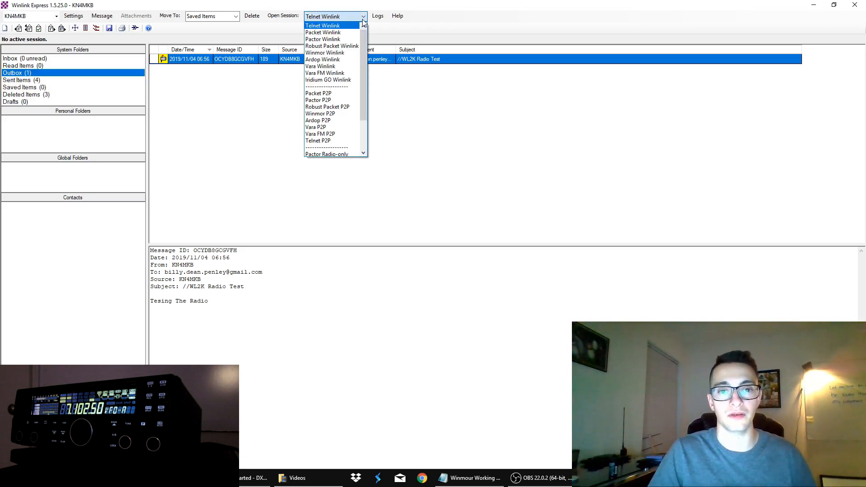
{"action": "left_click", "coordinate": [343, 53]}
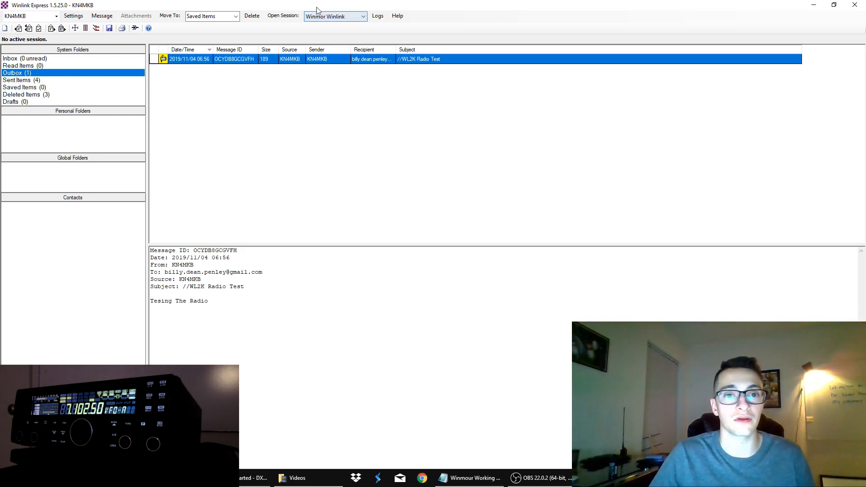
Open a Winmor session, review the WINMOR TNC sound-card setup (USB PnP device, port 8500), and cancel it
{"action": "left_click", "coordinate": [283, 15]}
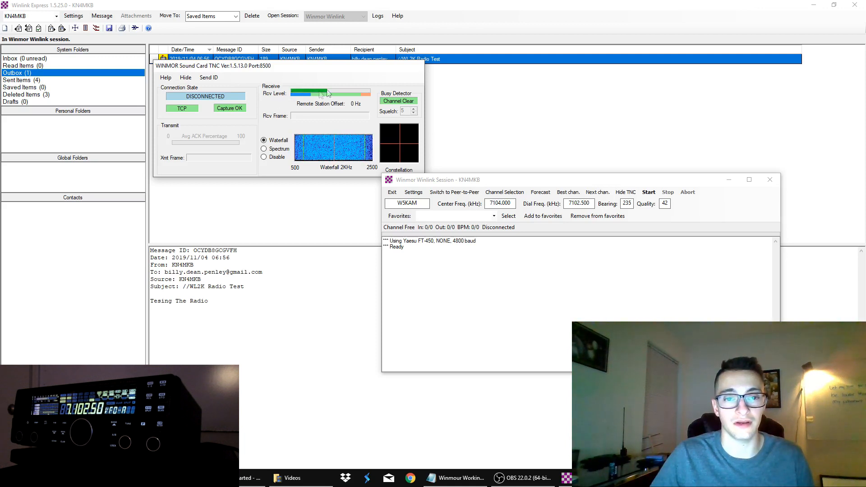
{"action": "left_click", "coordinate": [413, 193]}
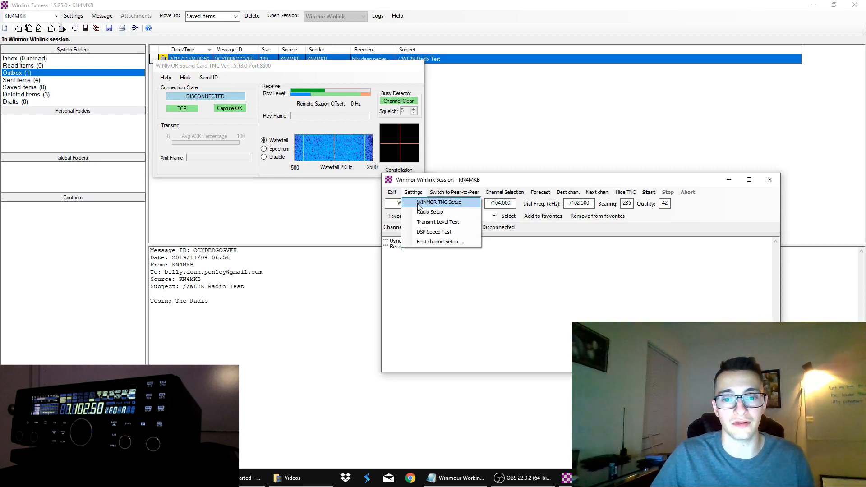
{"action": "left_click", "coordinate": [439, 202]}
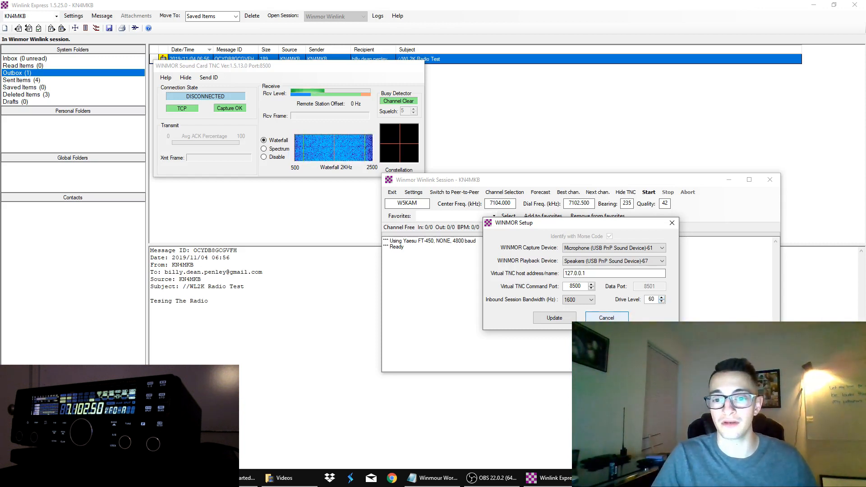
{"action": "left_click", "coordinate": [606, 318]}
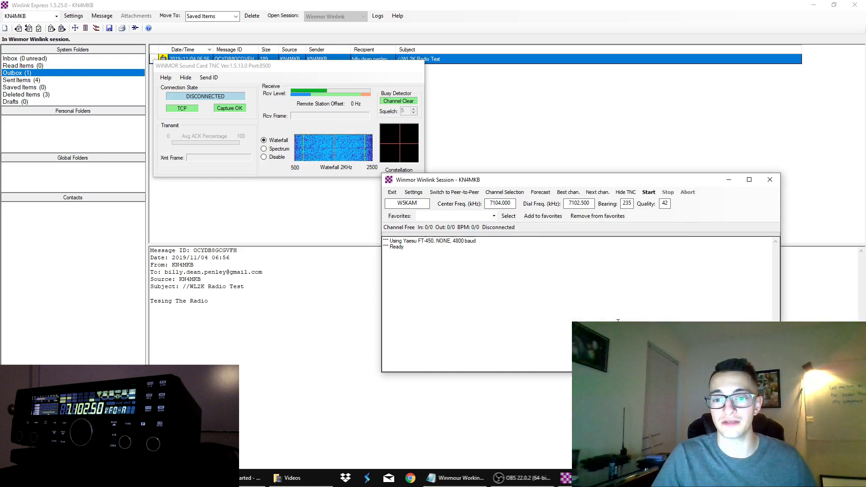
{"action": "left_click", "coordinate": [414, 193]}
{"action": "left_click", "coordinate": [433, 206]}
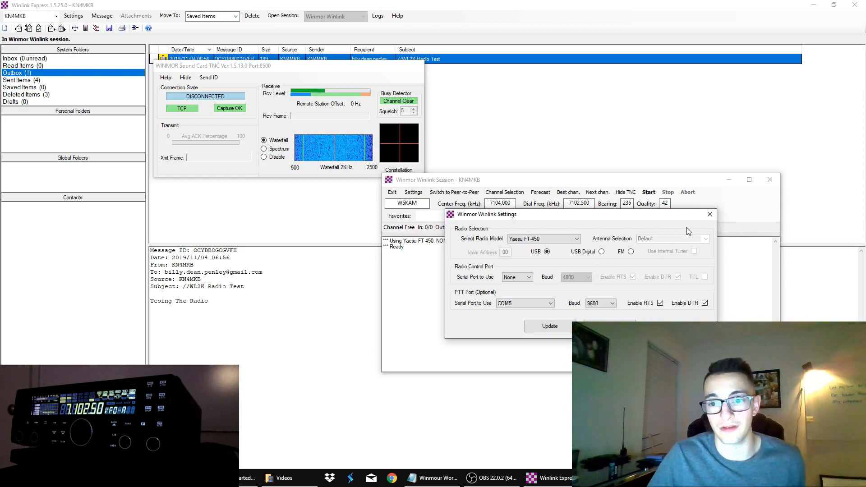
{"action": "left_click", "coordinate": [711, 216]}
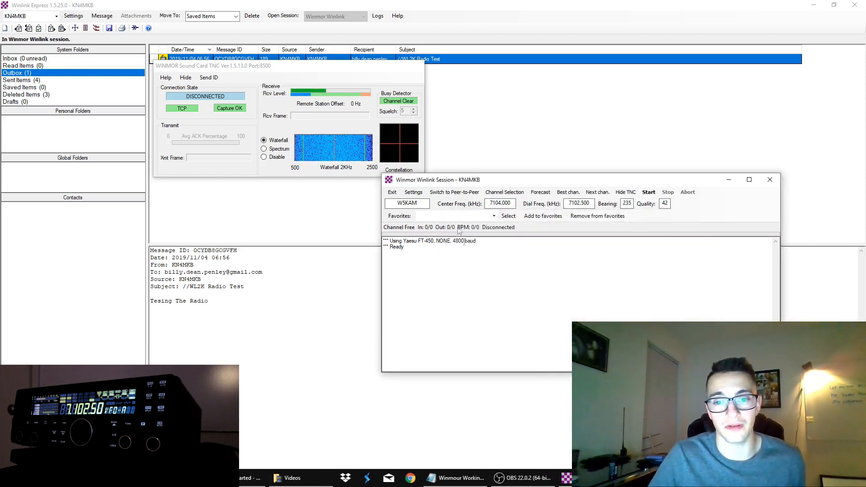
{"action": "left_click", "coordinate": [415, 193]}
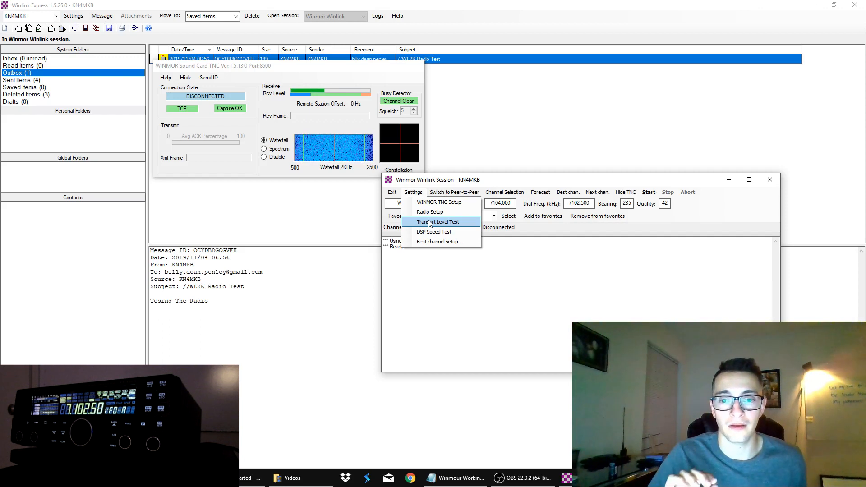
{"action": "left_click", "coordinate": [465, 281]}
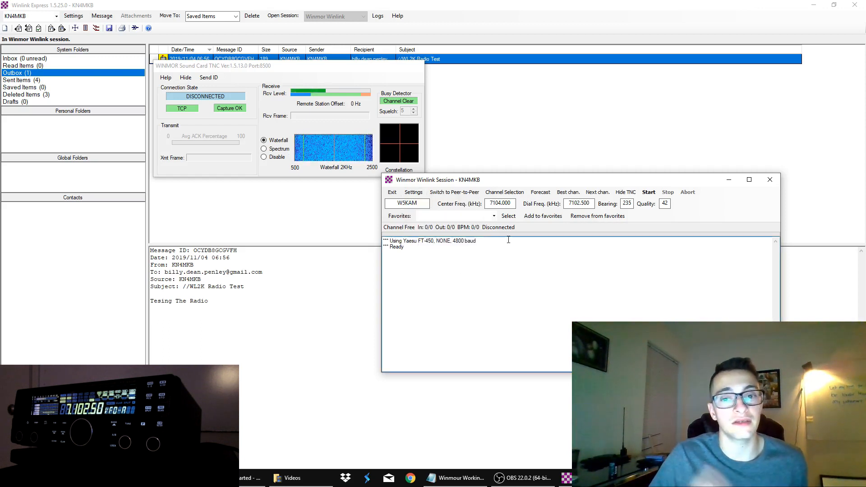
Open HF Channel Selection without recomputing propagation and choose W1EO at 7102.5 kHz
{"action": "left_click", "coordinate": [509, 194]}
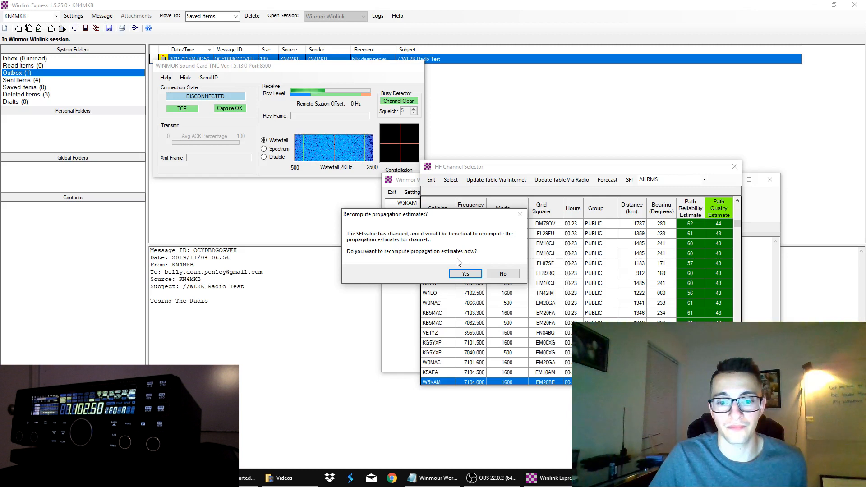
{"action": "left_click", "coordinate": [501, 273]}
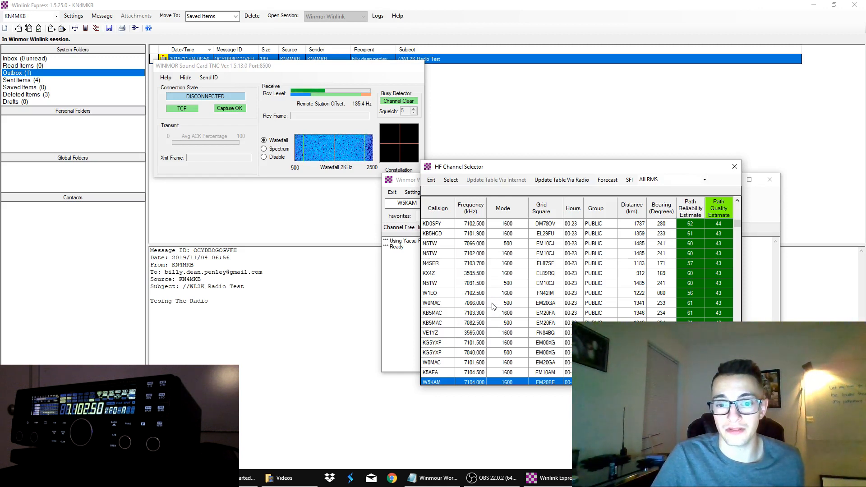
{"action": "left_click", "coordinate": [494, 305]}
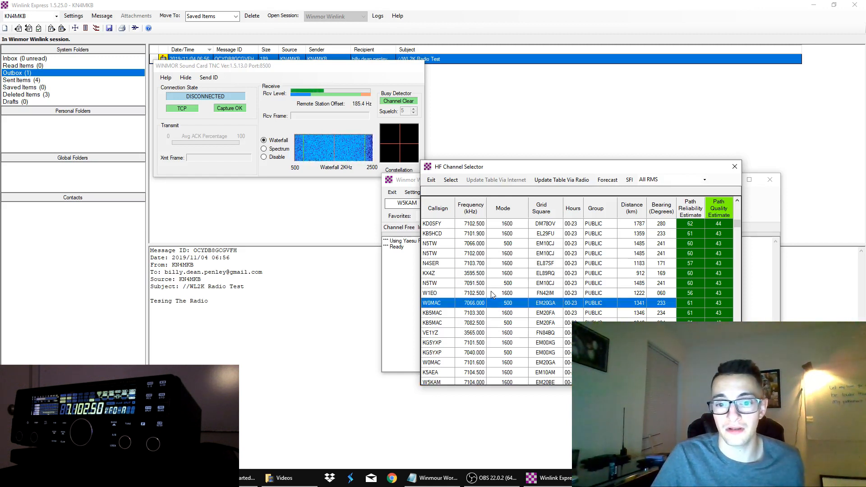
{"action": "double_click", "coordinate": [491, 293]}
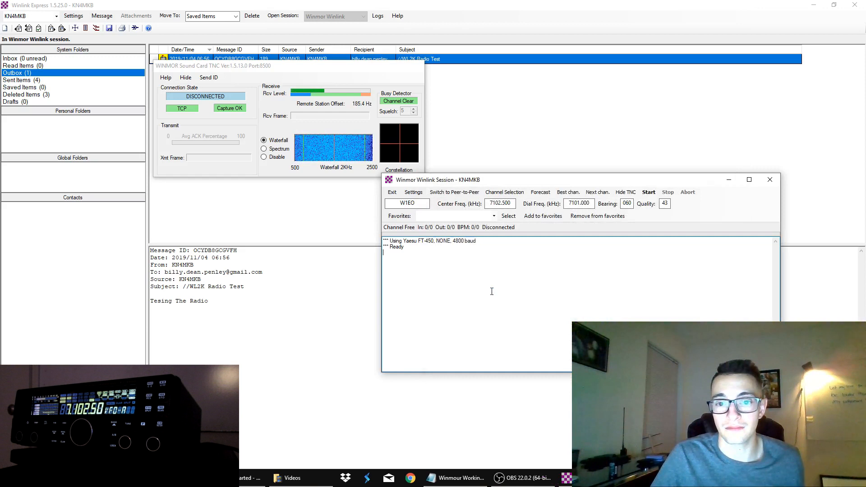
Tune the radio to W1EO's 7102.500 kHz centre frequency and start calling W1EO
{"action": "left_click", "coordinate": [469, 205]}
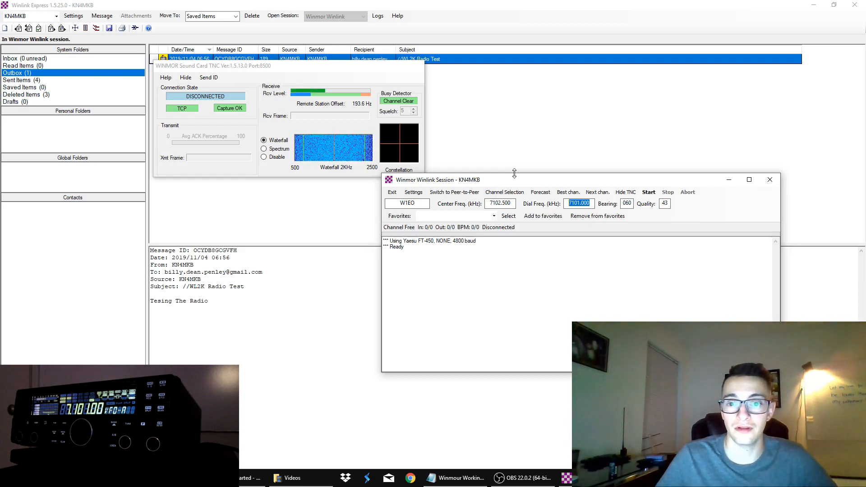
{"action": "left_click", "coordinate": [650, 192]}
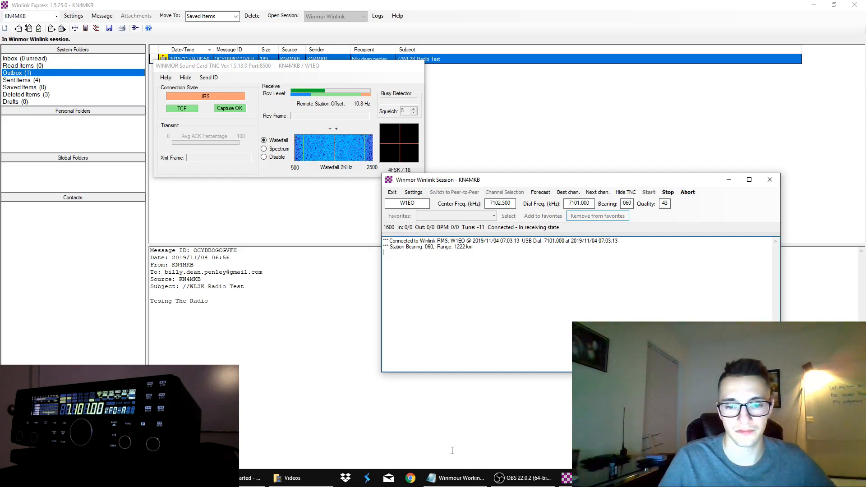
Abort the Winmor connection to W1EO after glancing at the Notepad settings notes
{"action": "left_click", "coordinate": [460, 478]}
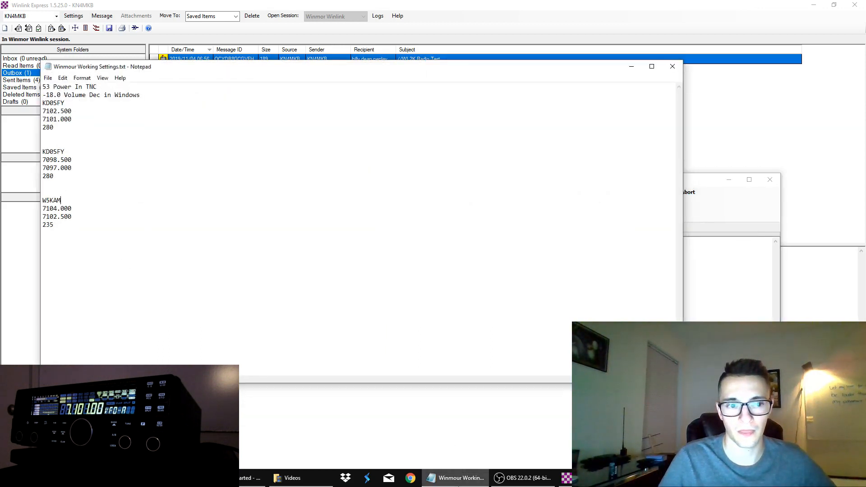
{"action": "left_click", "coordinate": [461, 478]}
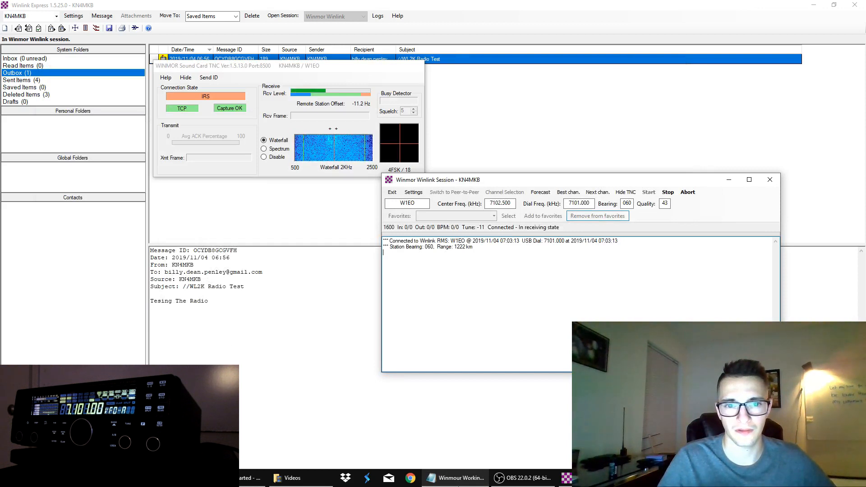
{"action": "left_click", "coordinate": [688, 193]}
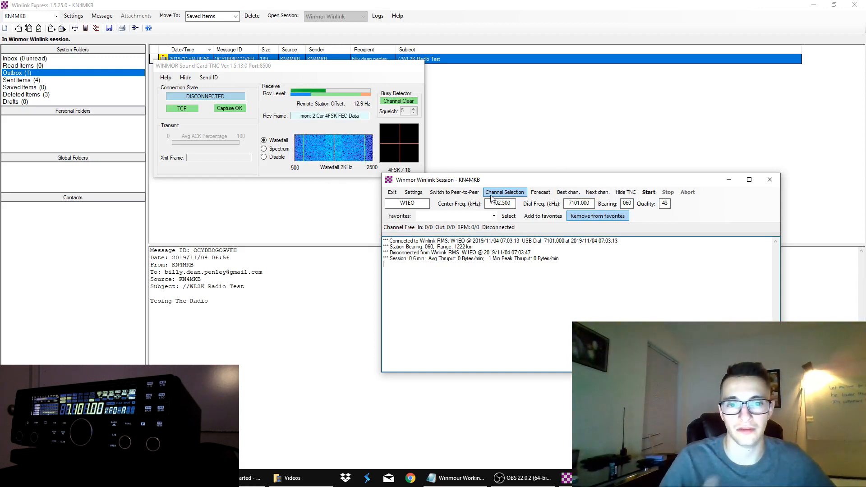
{"action": "left_click", "coordinate": [441, 478]}
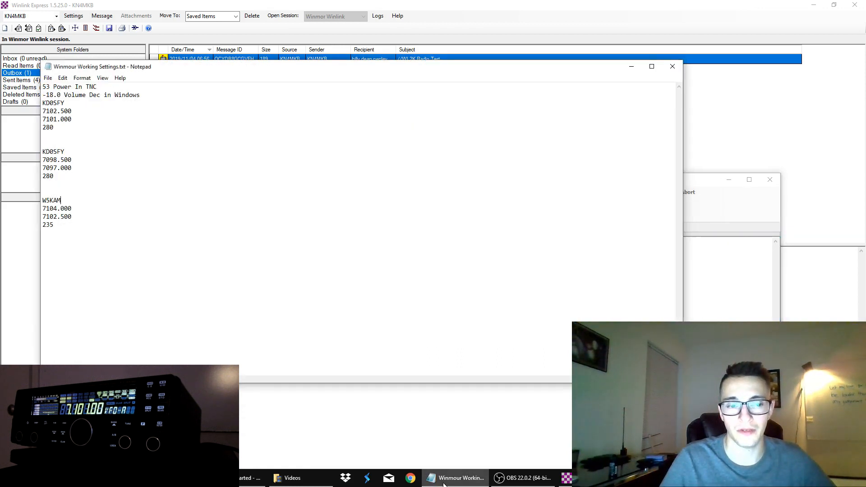
Look up W5KAM's 7104.000 centre frequency in the notes and set the session to W5KAM's frequencies
{"action": "left_click", "coordinate": [441, 478]}
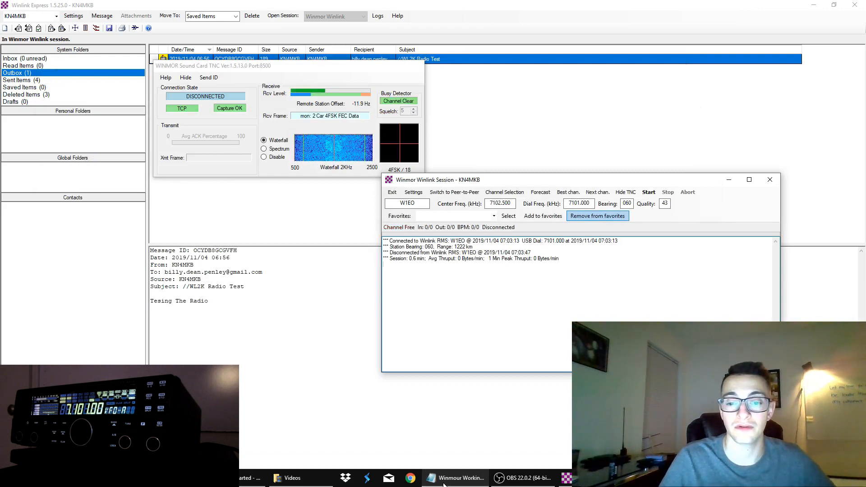
{"action": "left_click", "coordinate": [441, 477]}
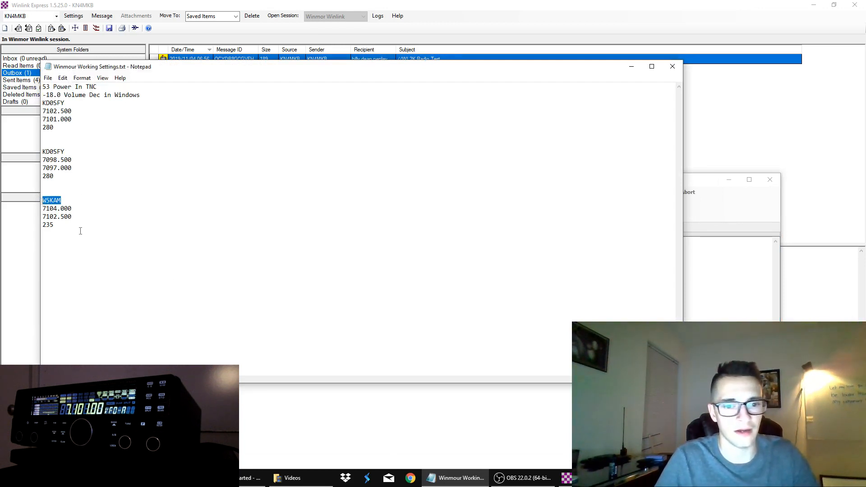
{"action": "left_click", "coordinate": [281, 413]}
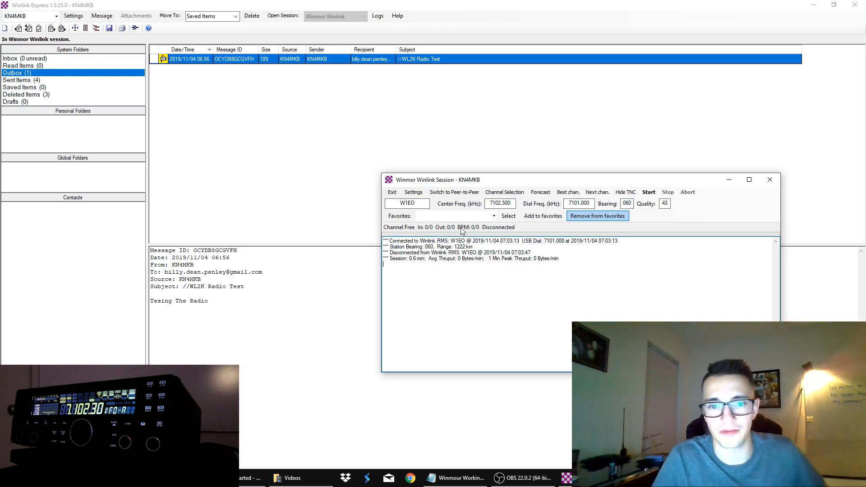
{"action": "left_click_drag", "start_coordinate": [418, 203], "coordinate": [355, 204]}
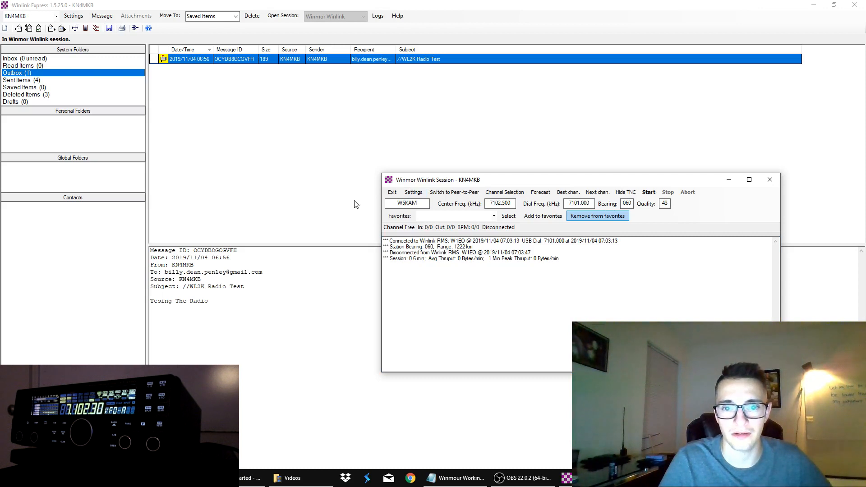
{"action": "left_click", "coordinate": [455, 478]}
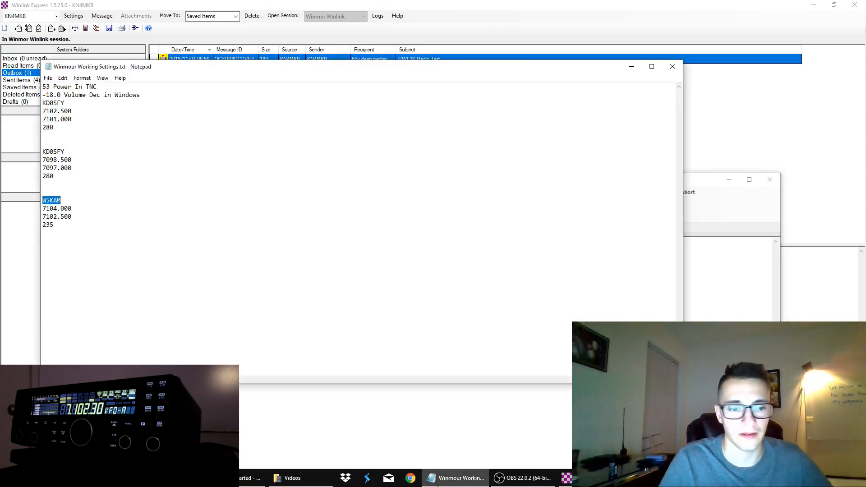
{"action": "left_click_drag", "start_coordinate": [73, 208], "coordinate": [14, 212]}
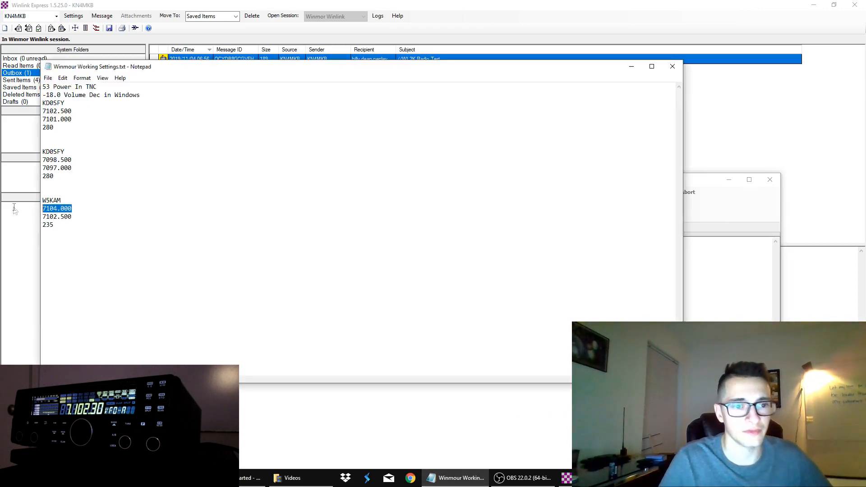
{"action": "left_click", "coordinate": [348, 444]}
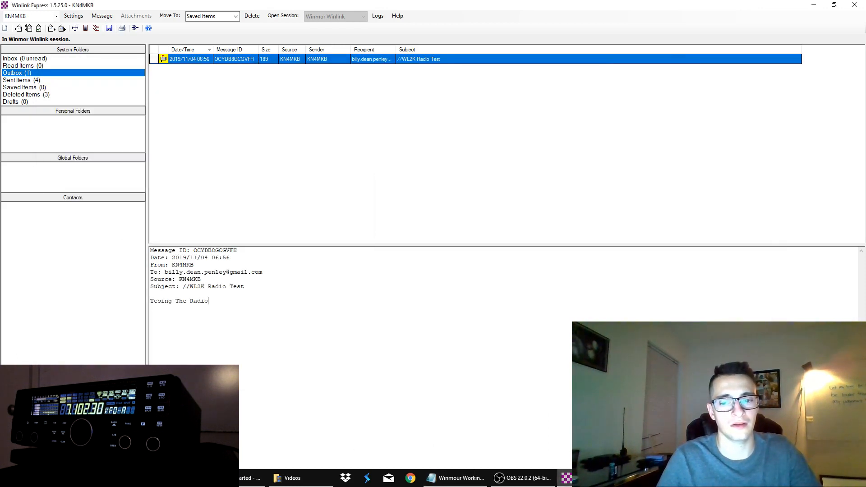
{"action": "left_click", "coordinate": [461, 479]}
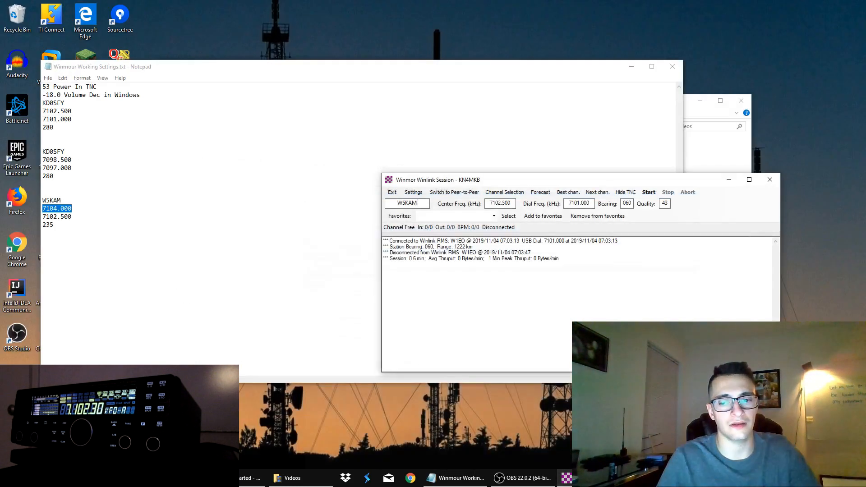
{"action": "left_click", "coordinate": [389, 477]}
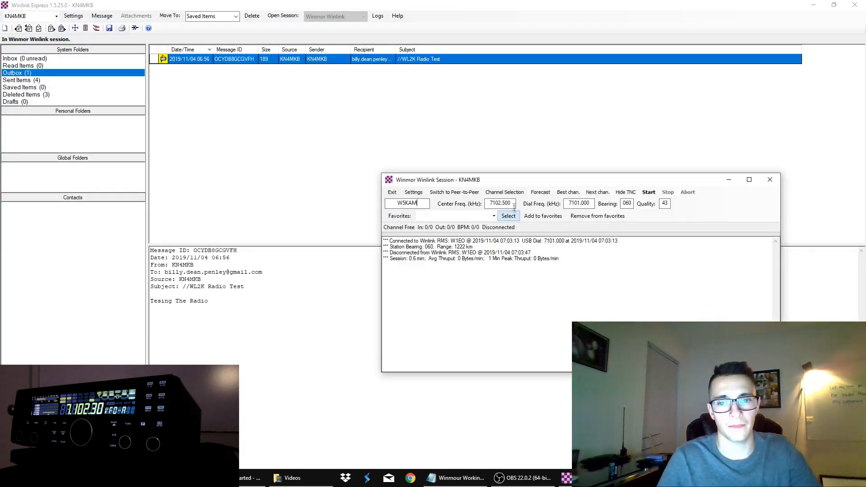
{"action": "left_click", "coordinate": [455, 192]}
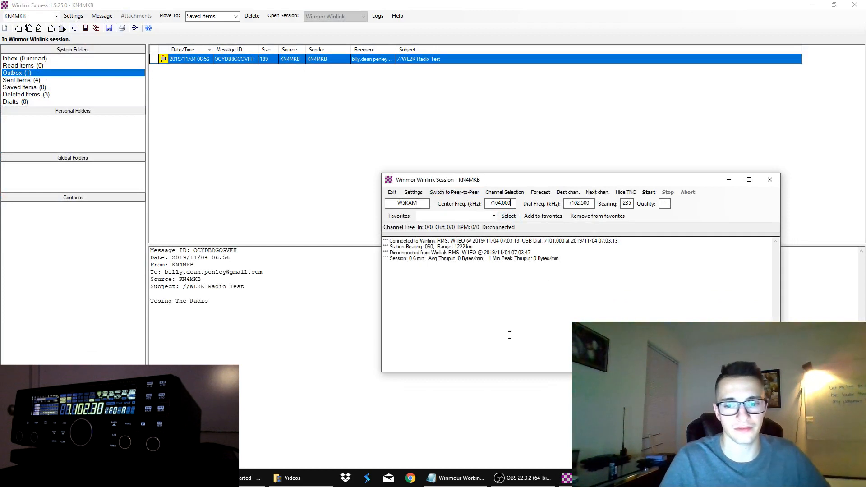
{"action": "left_click", "coordinate": [461, 478]}
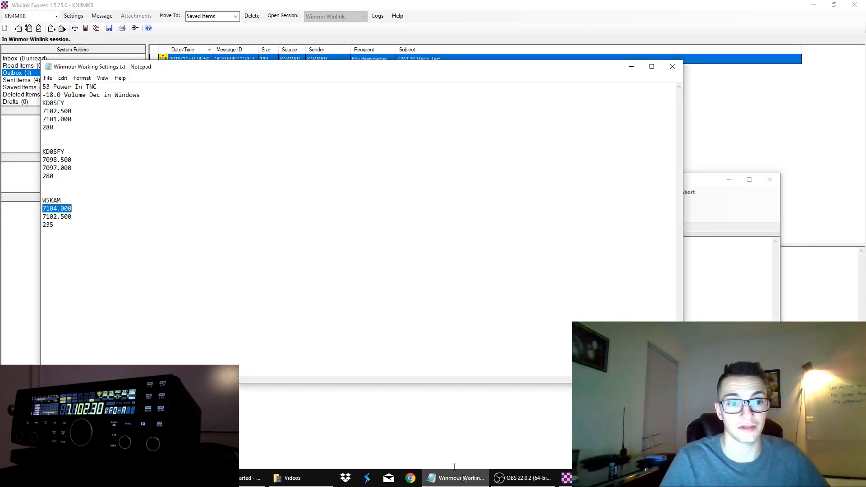
{"action": "left_click", "coordinate": [85, 215]}
{"action": "double_click", "coordinate": [64, 217]}
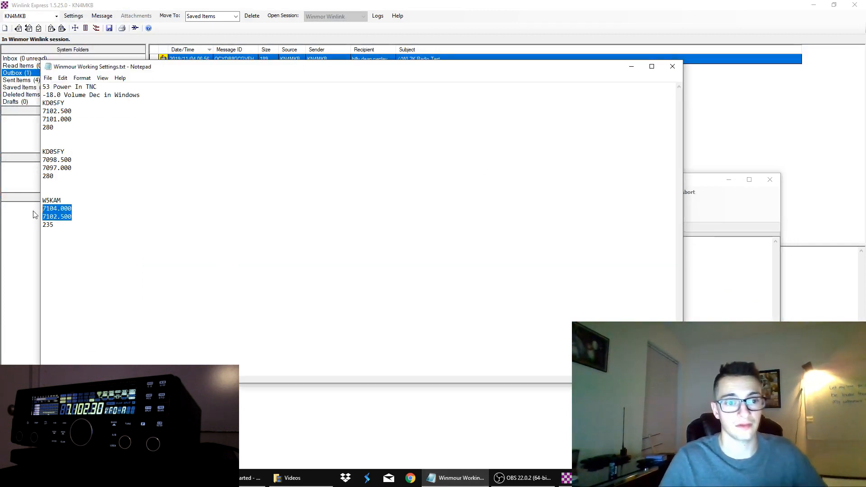
{"action": "left_click", "coordinate": [89, 219]}
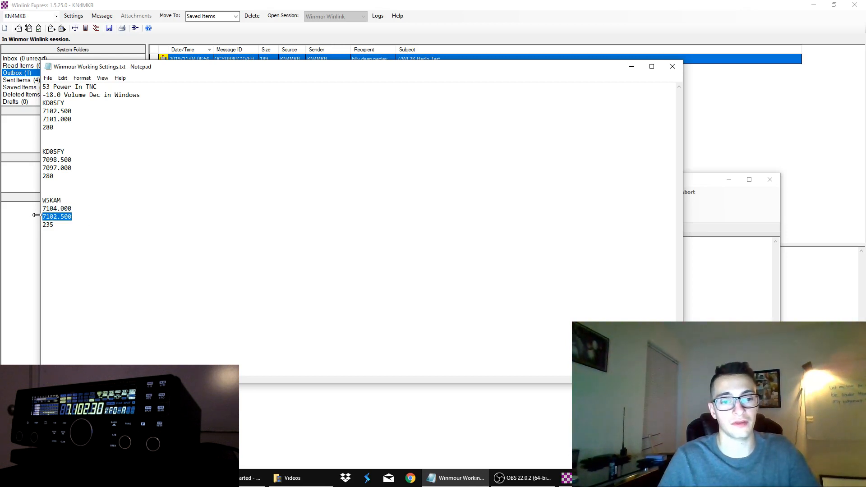
{"action": "left_click", "coordinate": [706, 265]}
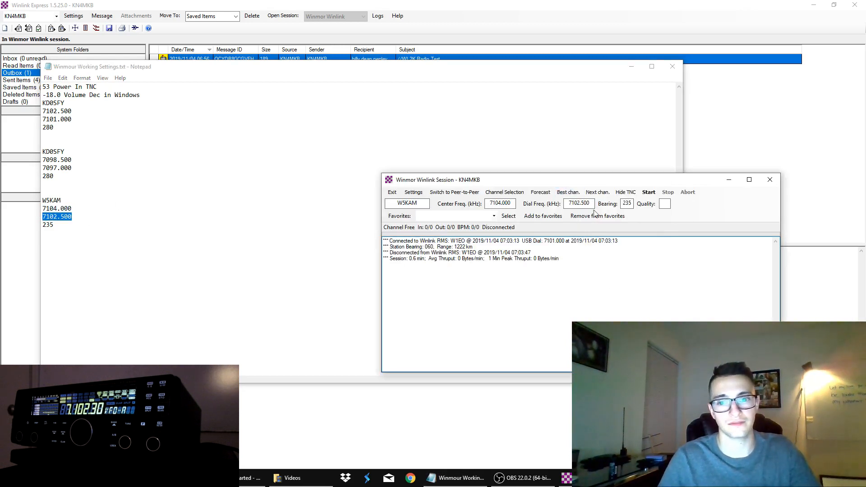
{"action": "left_click_drag", "start_coordinate": [594, 205], "coordinate": [563, 205]}
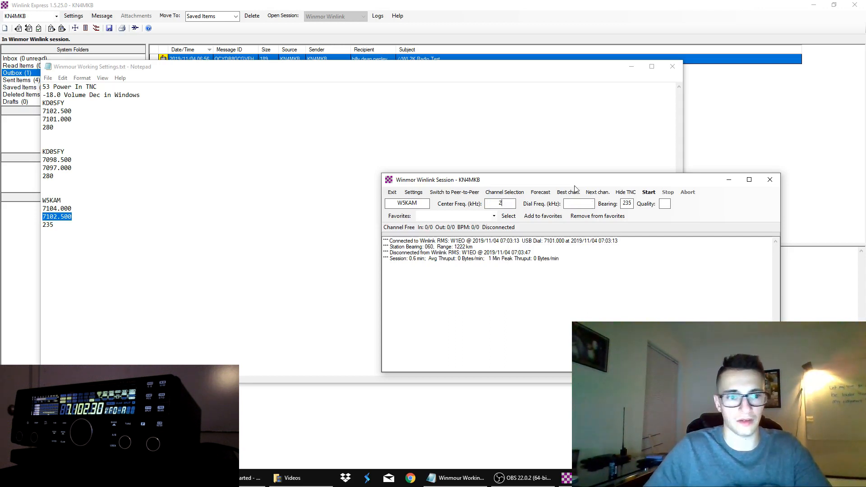
{"action": "type", "text": "7104"}
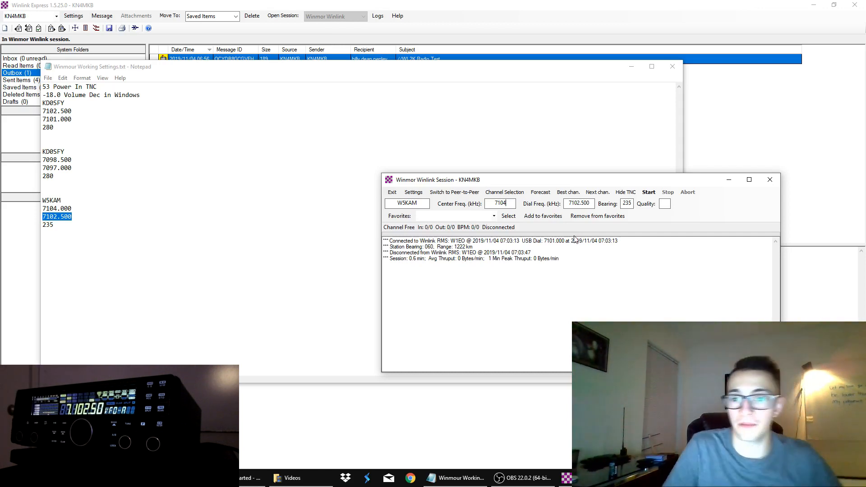
{"action": "left_click", "coordinate": [648, 192]}
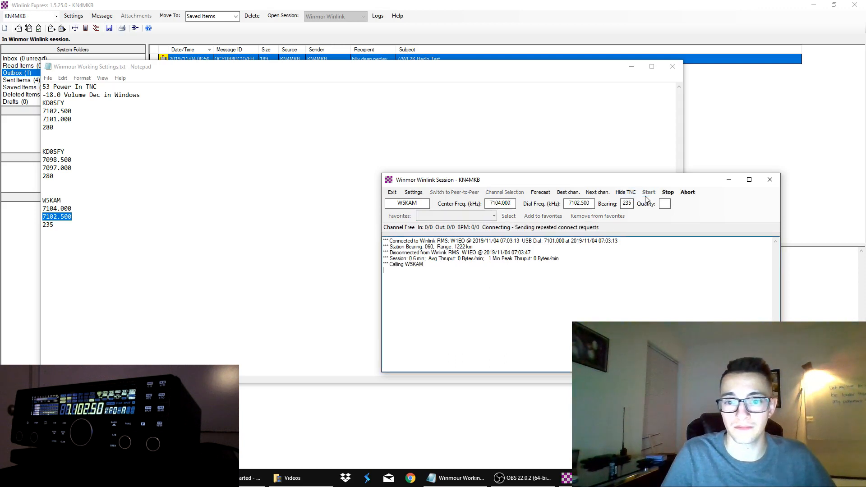
{"action": "left_click", "coordinate": [631, 66]}
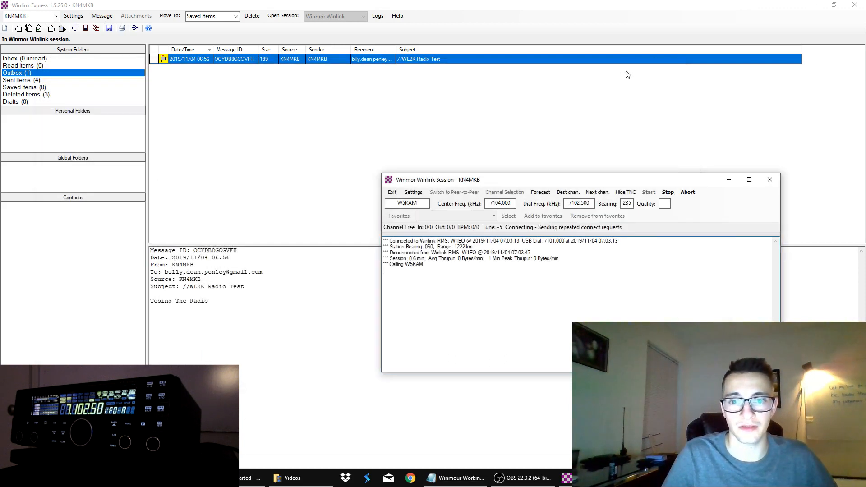
{"action": "left_click", "coordinate": [567, 478]}
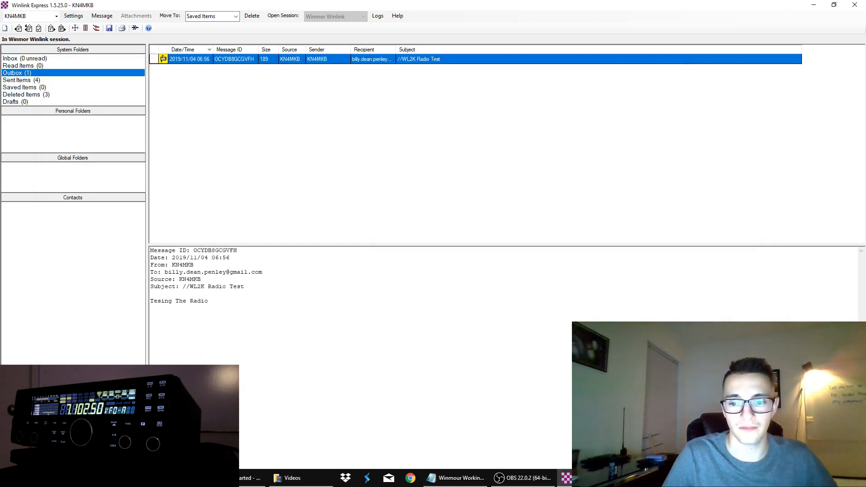
{"action": "left_click", "coordinate": [567, 478]}
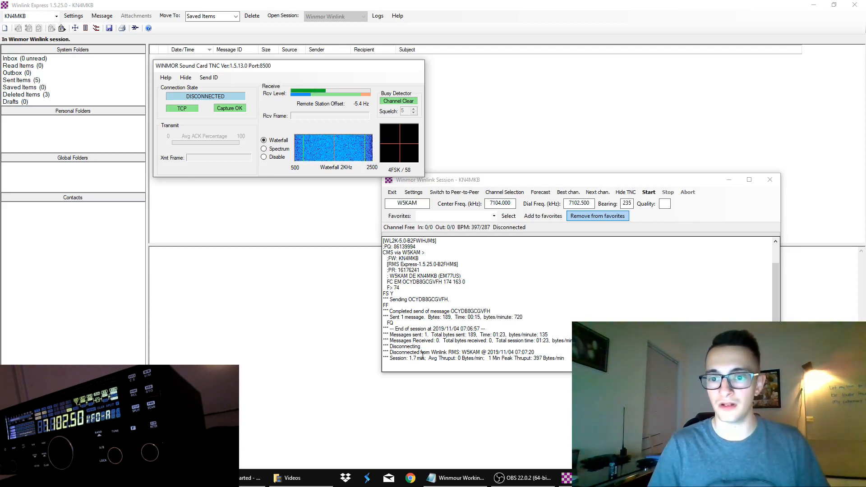
{"action": "left_click", "coordinate": [649, 193]}
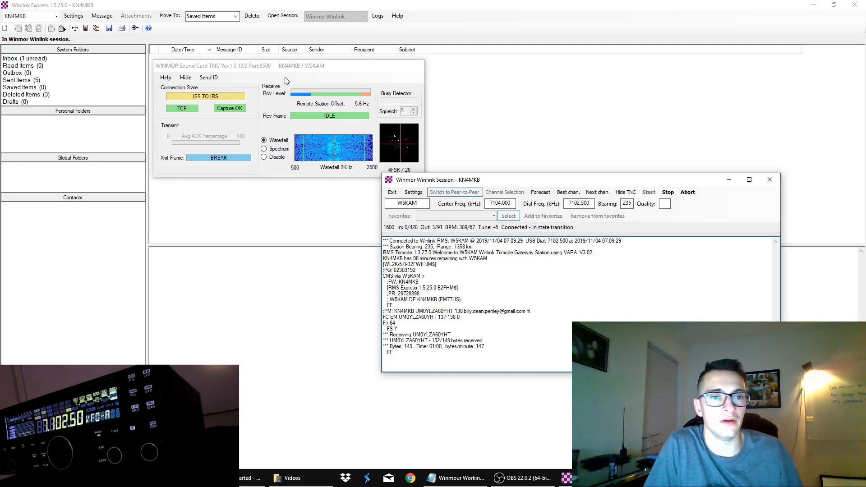
Show the Inbox and read the received 'hi' message from RMS W5KAM, body 'hi123'
{"action": "left_click", "coordinate": [25, 59]}
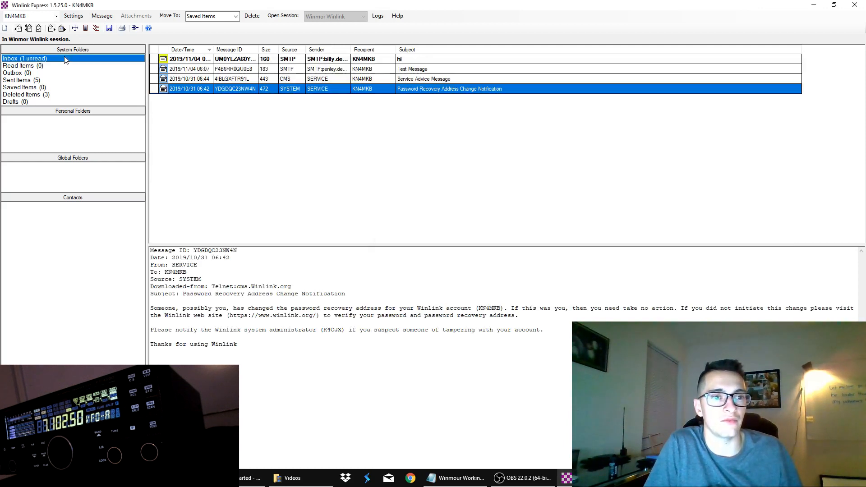
{"action": "left_click", "coordinate": [434, 59]}
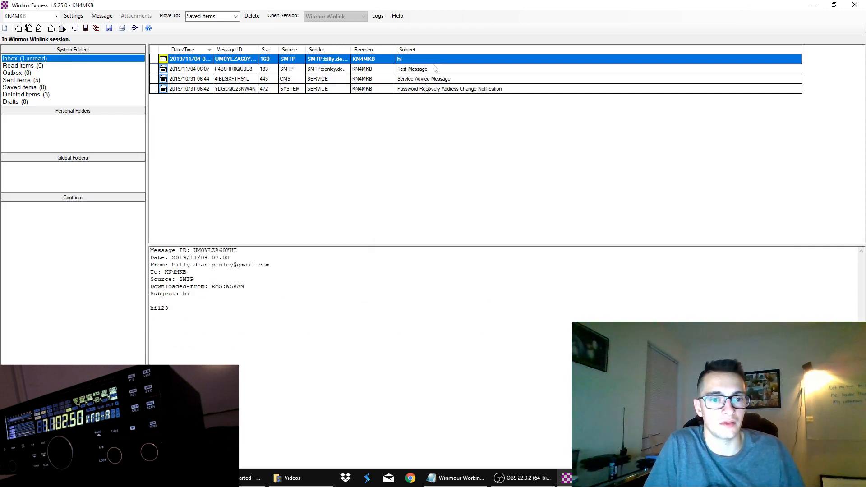